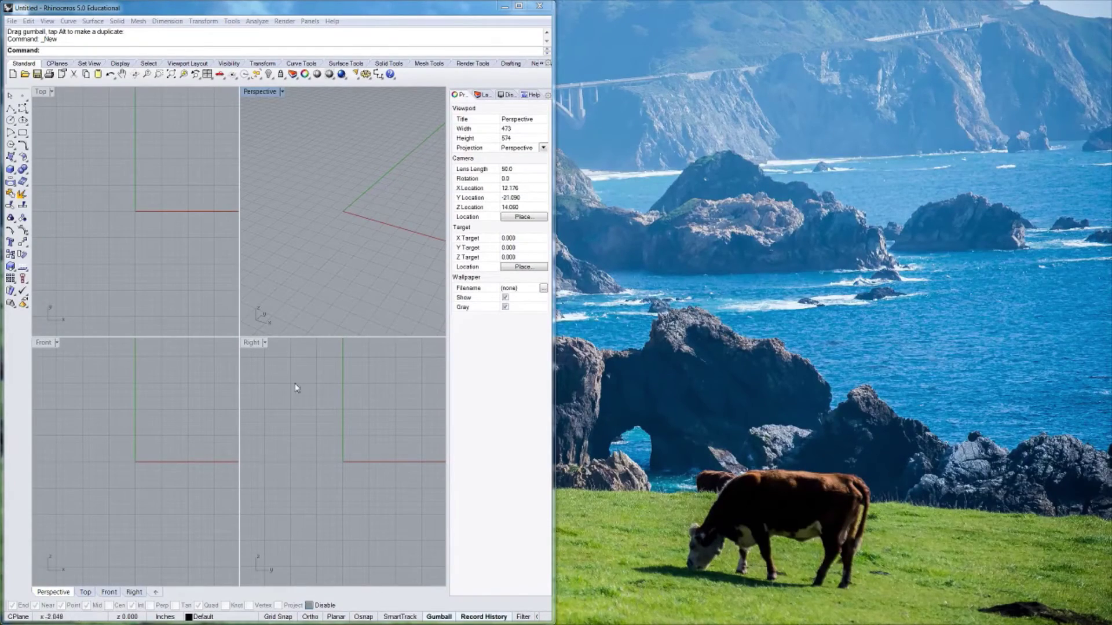
- Launch Grasshopper from Rhino and enlarge the Top viewport to fill the modelling area
{"action": "left_click", "coordinate": [74, 54]}
{"action": "type", "text": "Grasshopper"}
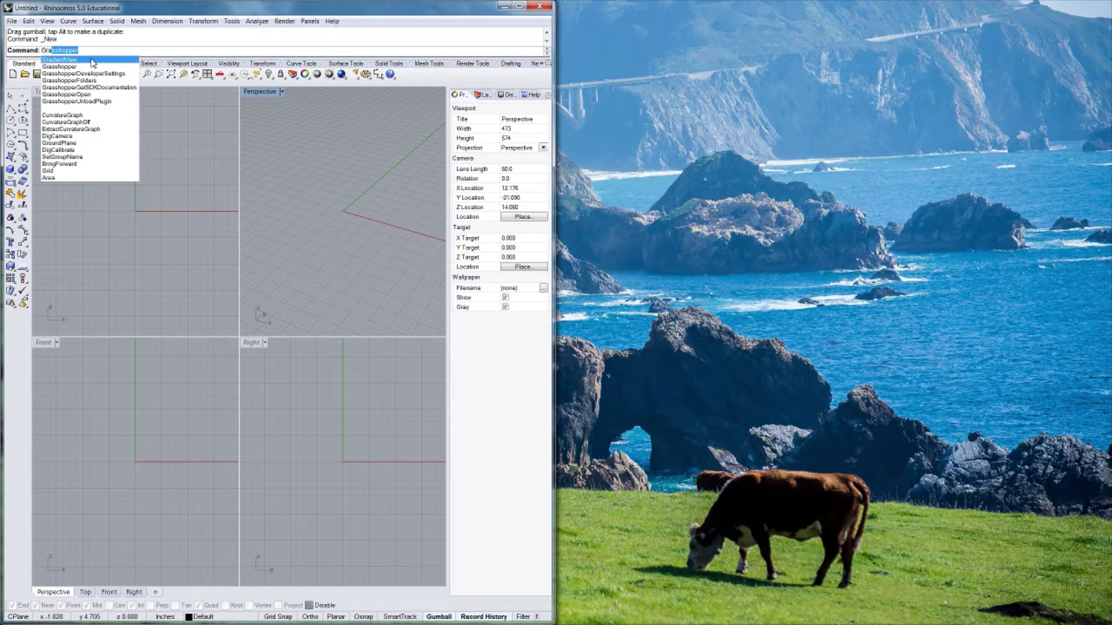
{"action": "key", "text": "Return"}
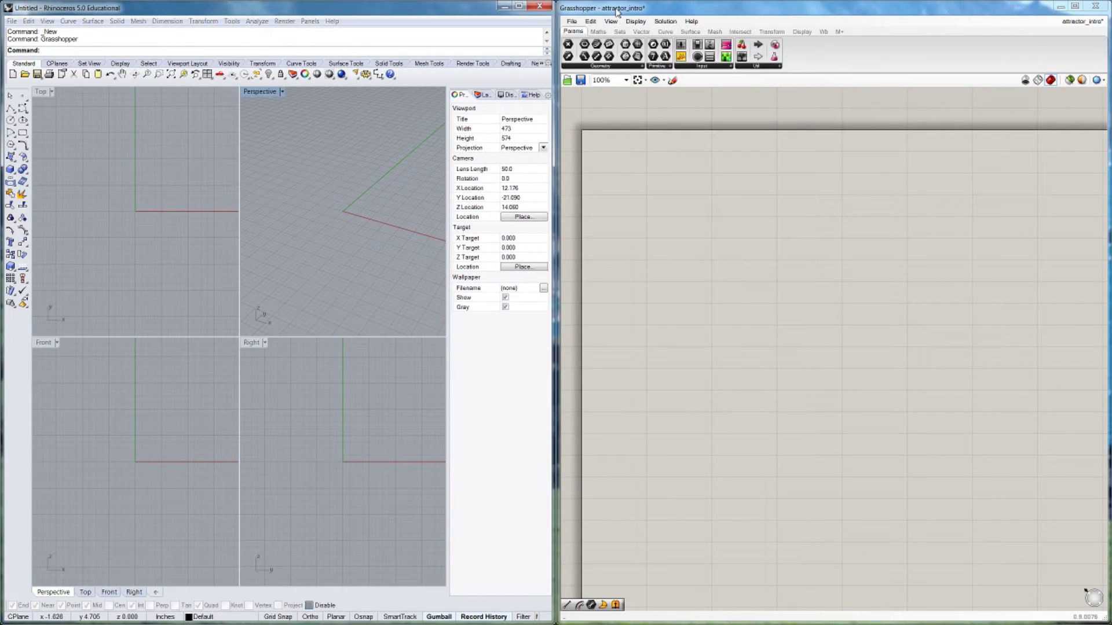
{"action": "double_click", "coordinate": [40, 92]}
{"action": "right_click_drag", "start_coordinate": [660, 218], "coordinate": [659, 225]}
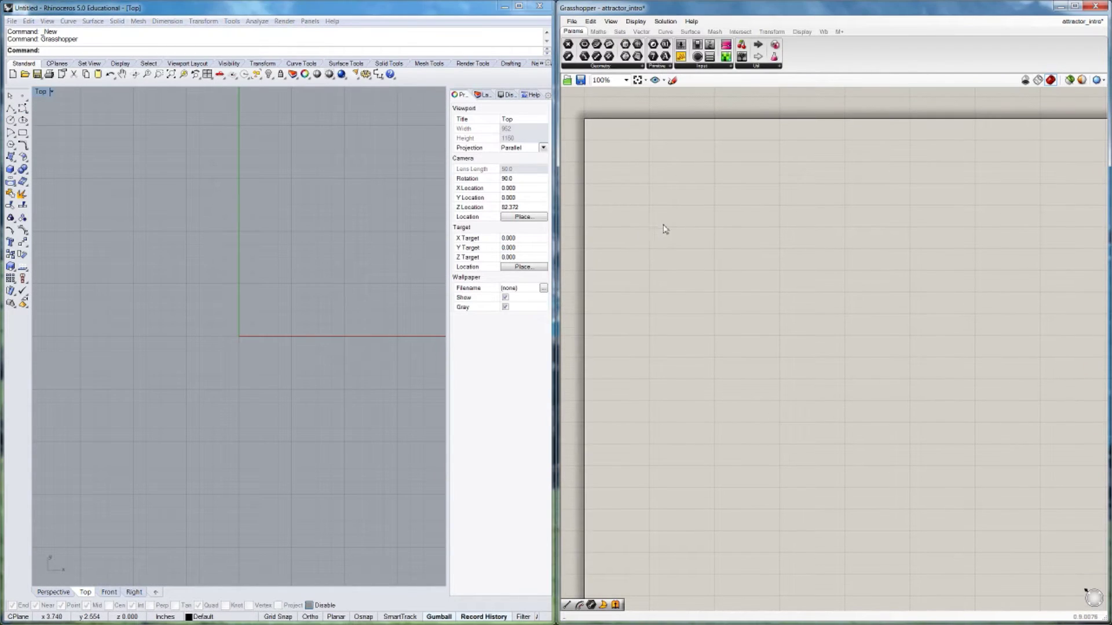
- Add a Hexagonal grid component to the Grasshopper canvas, leaving room for inputs beside it
{"action": "double_click", "coordinate": [704, 243]}
{"action": "type", "text": "hex"}
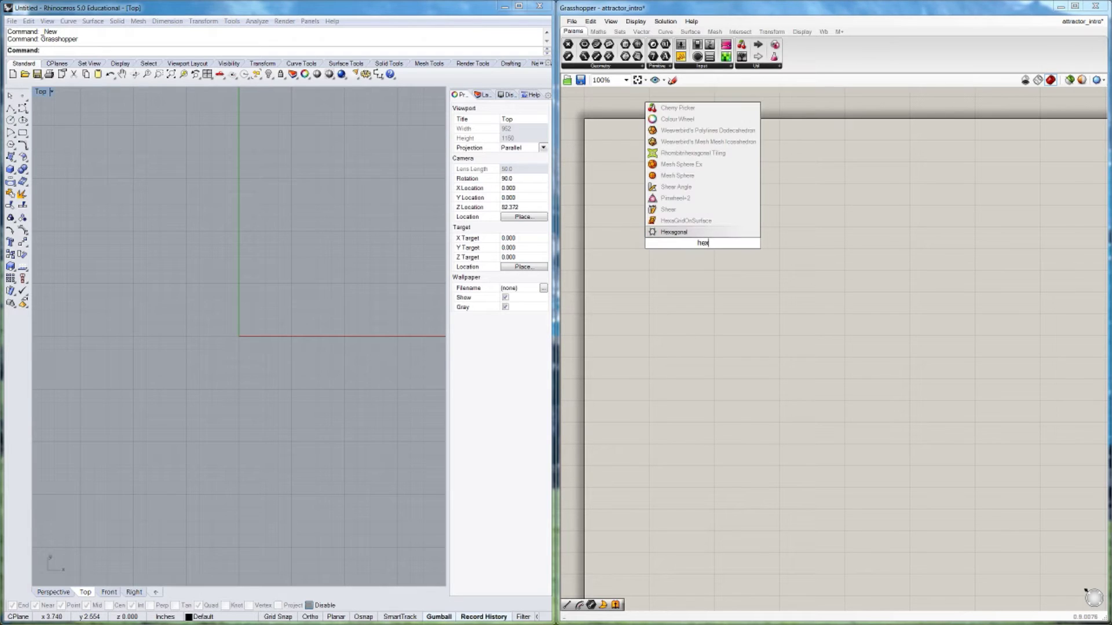
{"action": "key", "text": "Return"}
{"action": "left_click_drag", "start_coordinate": [708, 246], "coordinate": [744, 246]}
{"action": "left_click", "coordinate": [643, 248]}
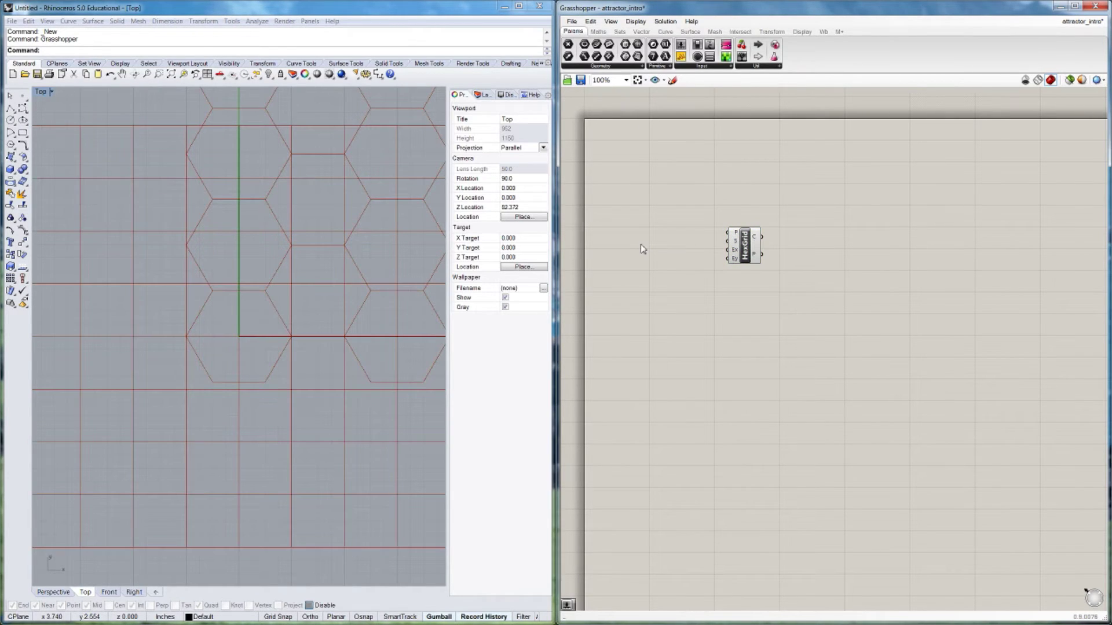
- Add a Number Slider beside the HexGrid component and duplicate it just below
{"action": "double_click", "coordinate": [643, 245]}
{"action": "type", "text": "slider"}
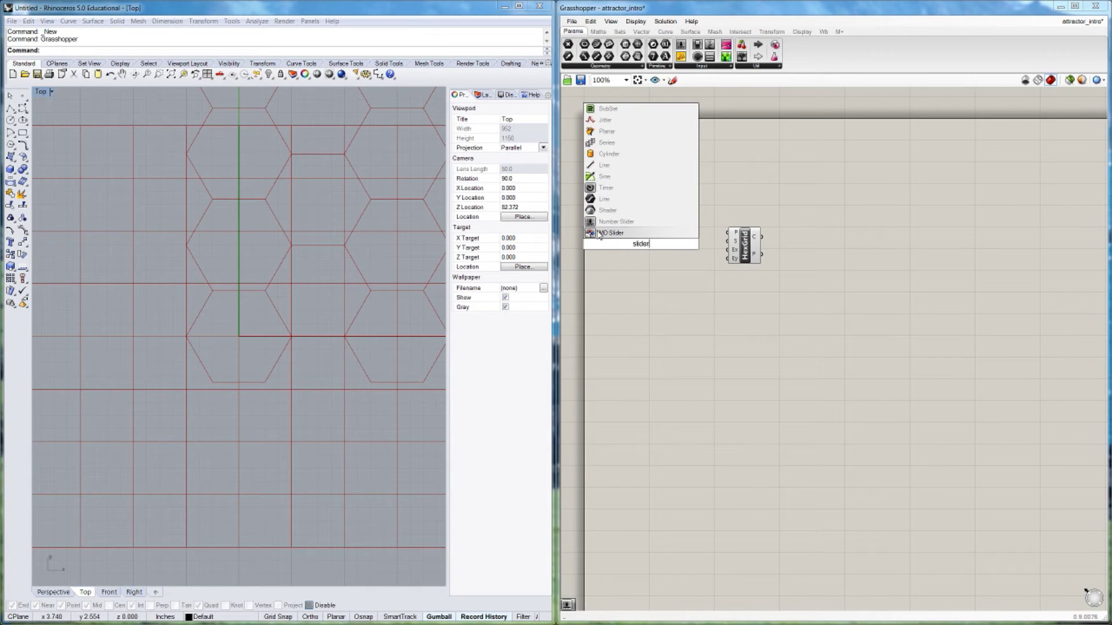
{"action": "left_click", "coordinate": [614, 222]}
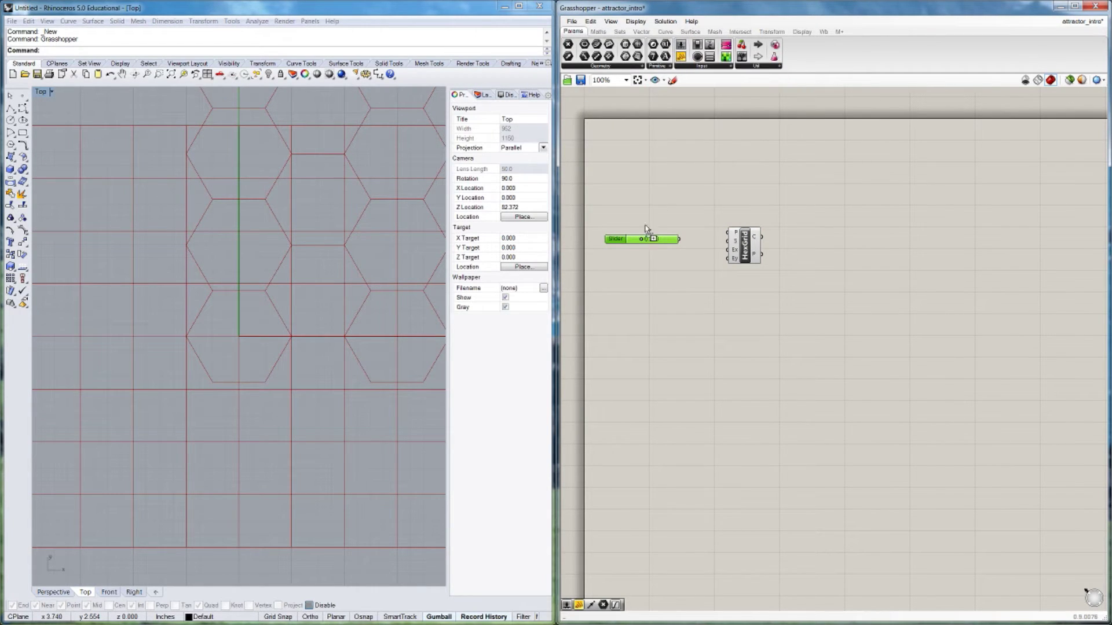
{"action": "key", "text": "ctrl+c"}
{"action": "key", "text": "ctrl+v"}
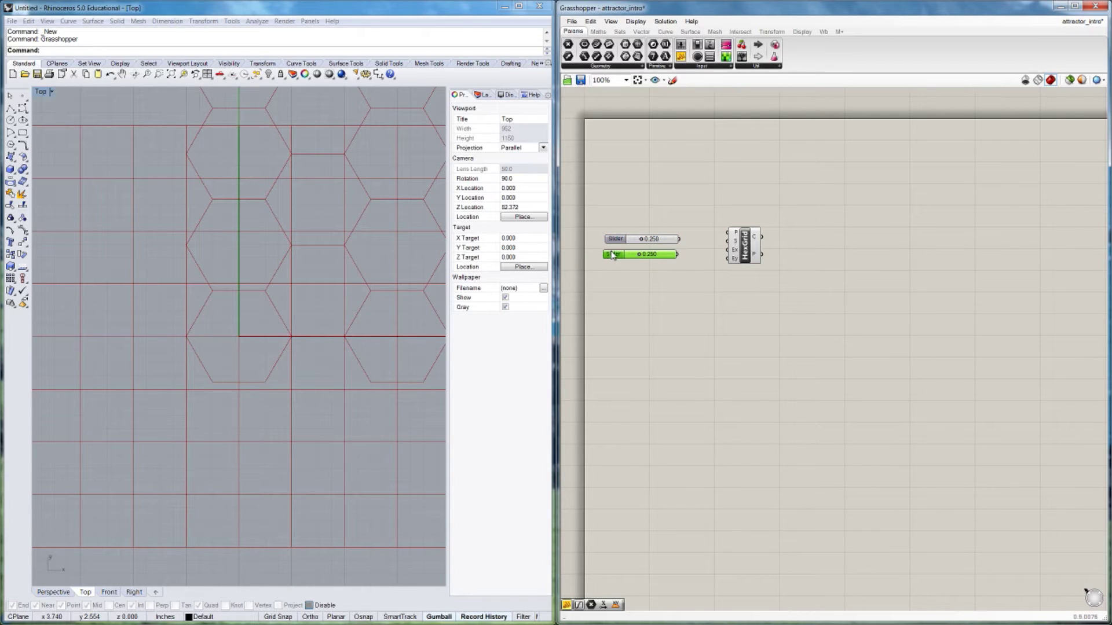
- Configure the duplicated slider for integer values with a maximum of 20 and a value of 10
{"action": "double_click", "coordinate": [614, 255]}
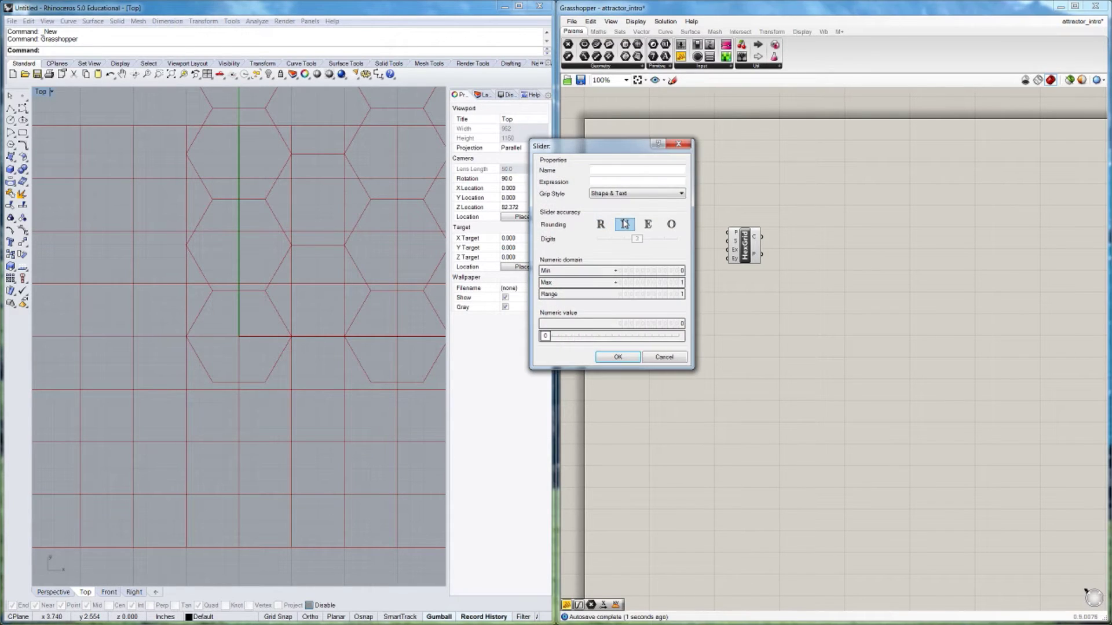
{"action": "double_click", "coordinate": [670, 283]}
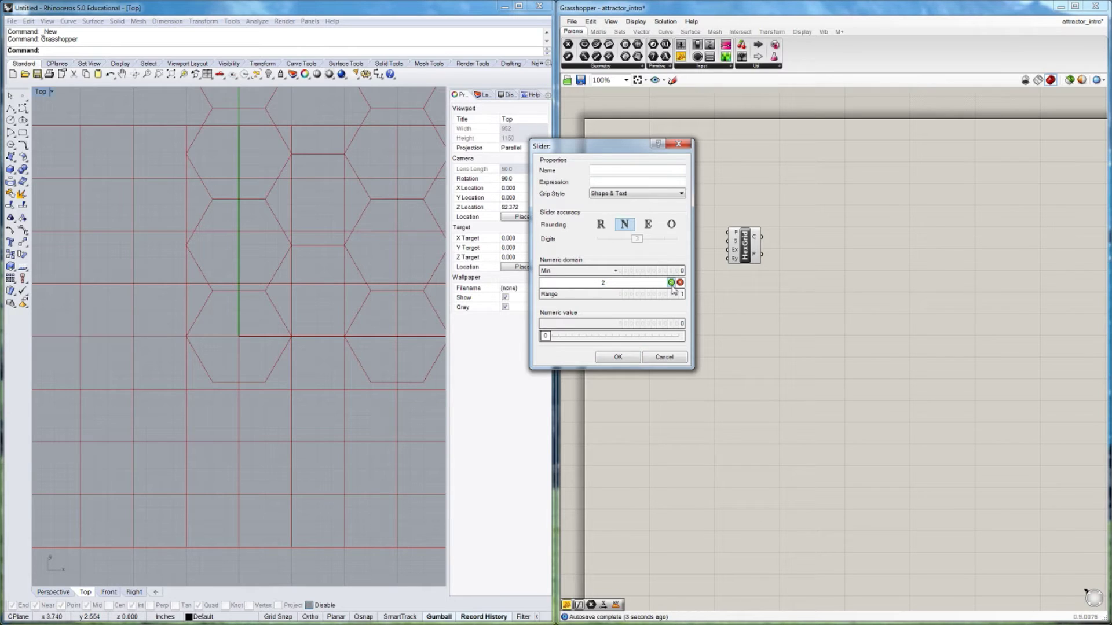
{"action": "double_click", "coordinate": [624, 336]}
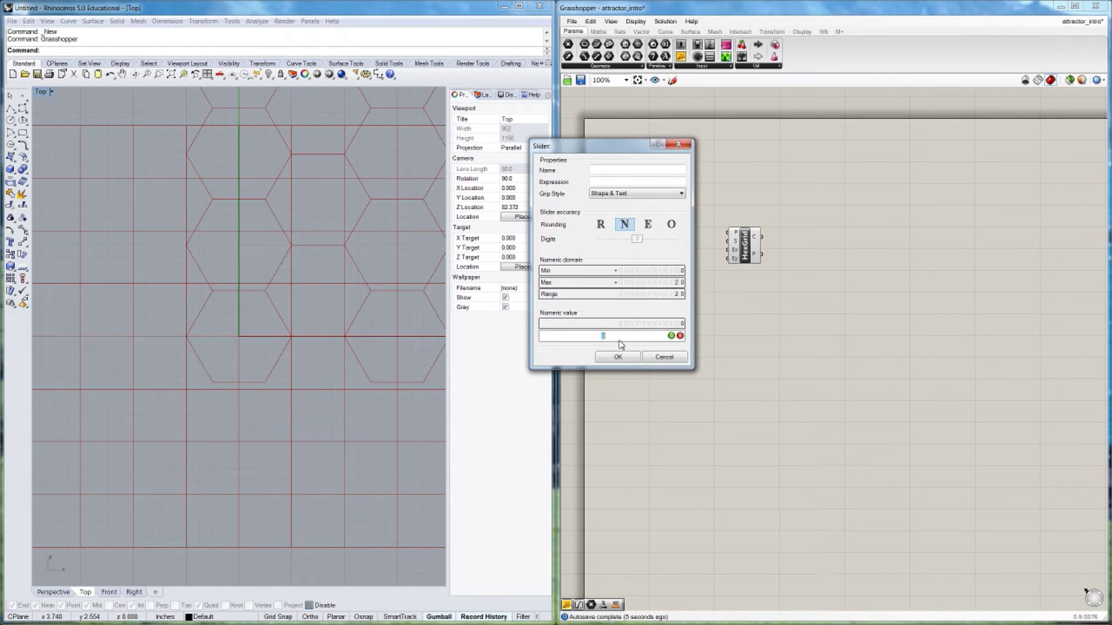
{"action": "key", "text": "Return"}
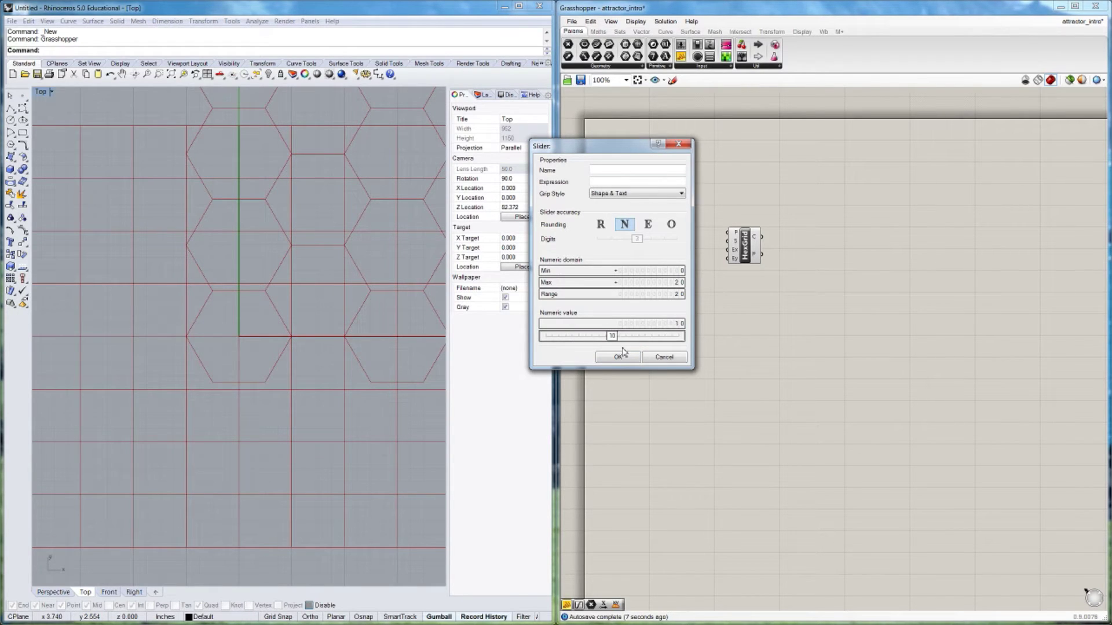
{"action": "left_click", "coordinate": [617, 357]}
- Connect the integer slider to both the Extent X and Extent Y inputs of HexGrid
{"action": "left_click_drag", "start_coordinate": [683, 254], "coordinate": [728, 259]}
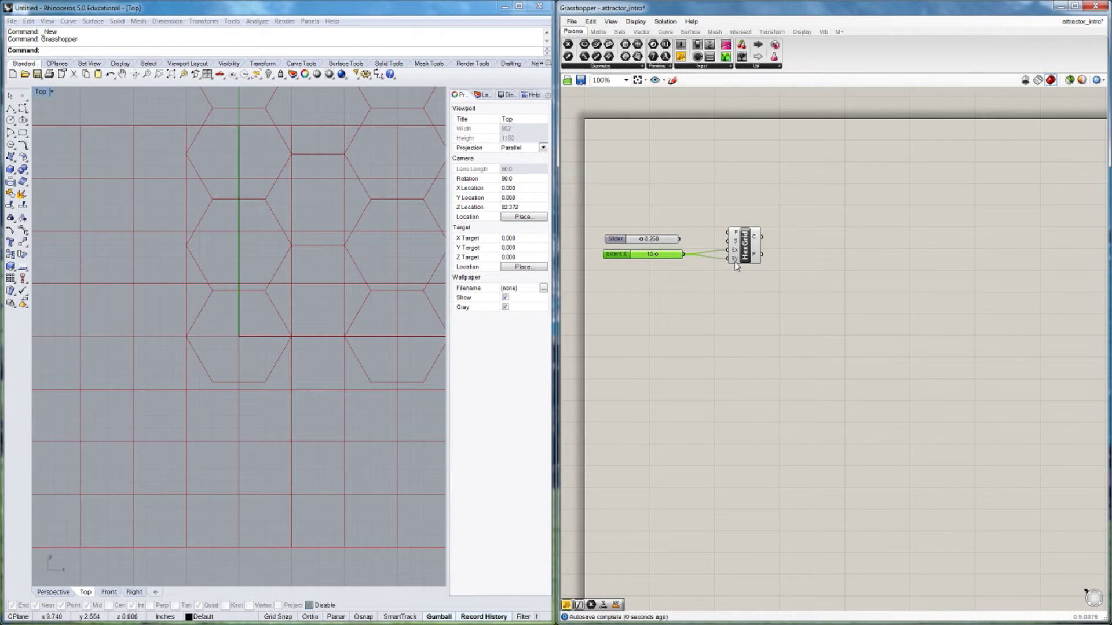
{"action": "scroll", "coordinate": [341, 357], "scroll_direction": "down", "scroll_amount": 8}
{"action": "right_click_drag", "start_coordinate": [322, 377], "coordinate": [278, 391]}
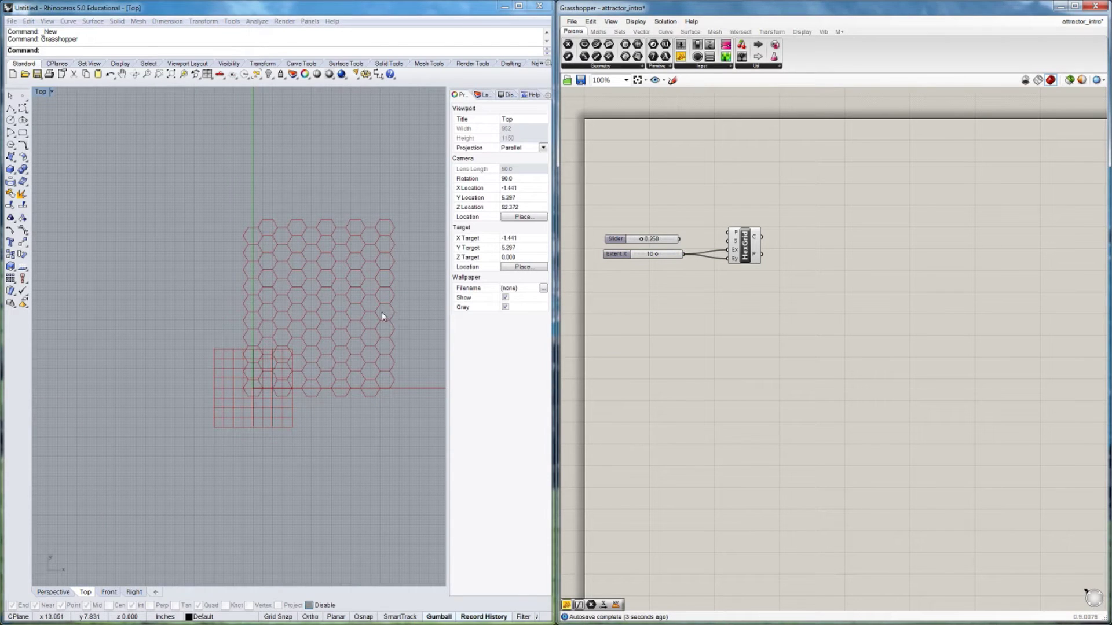
{"action": "right_click_drag", "start_coordinate": [384, 316], "coordinate": [347, 327]}
- Connect the decimal slider to the HexGrid Size input and set it to 1.000
{"action": "left_click_drag", "start_coordinate": [680, 239], "coordinate": [728, 242]}
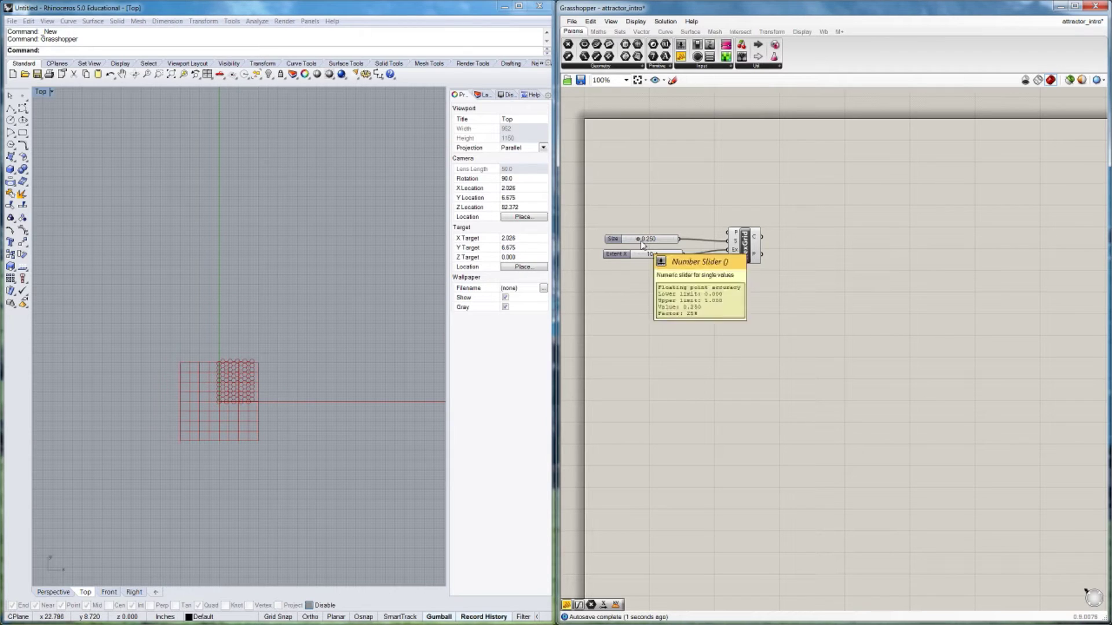
{"action": "left_click_drag", "start_coordinate": [637, 239], "coordinate": [679, 242]}
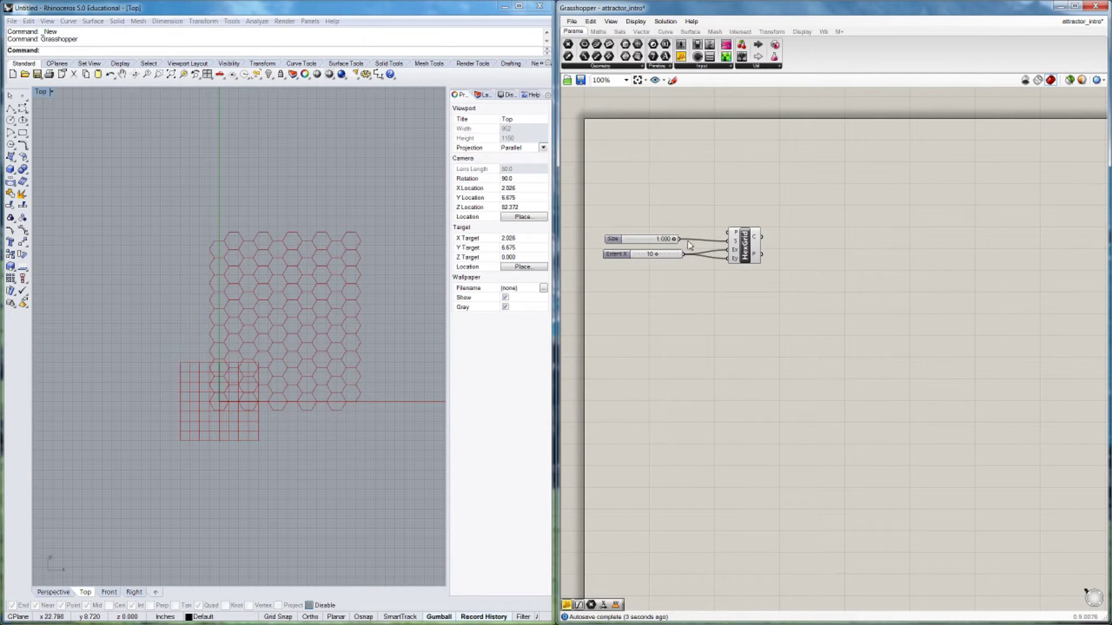
{"action": "right_click_drag", "start_coordinate": [380, 313], "coordinate": [320, 340]}
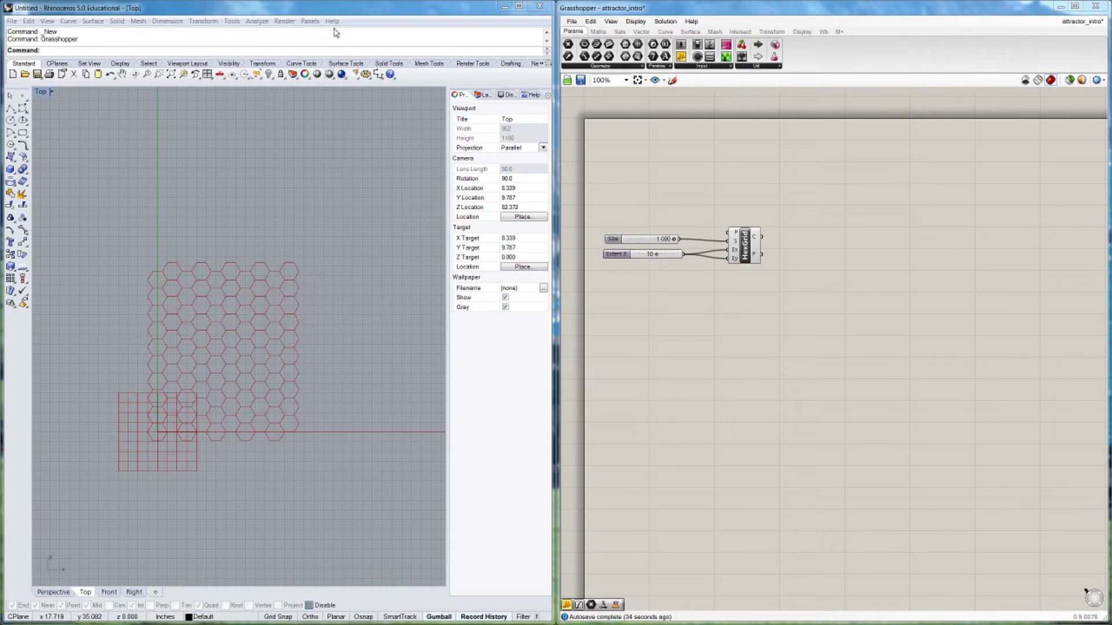
- Create a Rhino point object inside the hexagonal grid and move it across the grid's upper area
{"action": "left_click", "coordinate": [328, 10]}
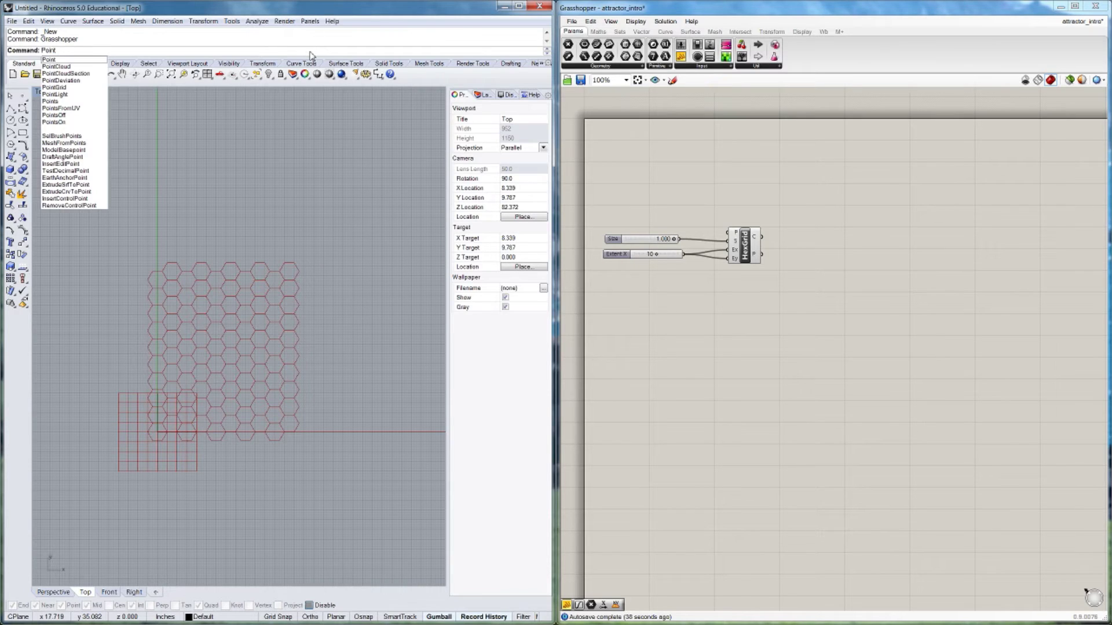
{"action": "key", "text": "Return"}
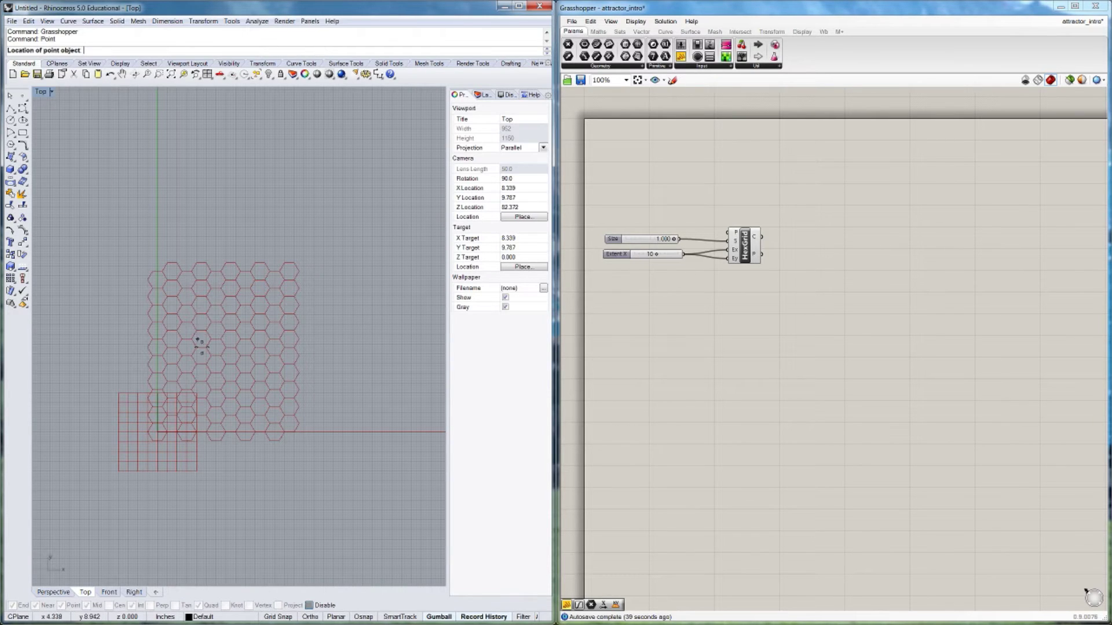
{"action": "left_click", "coordinate": [186, 298]}
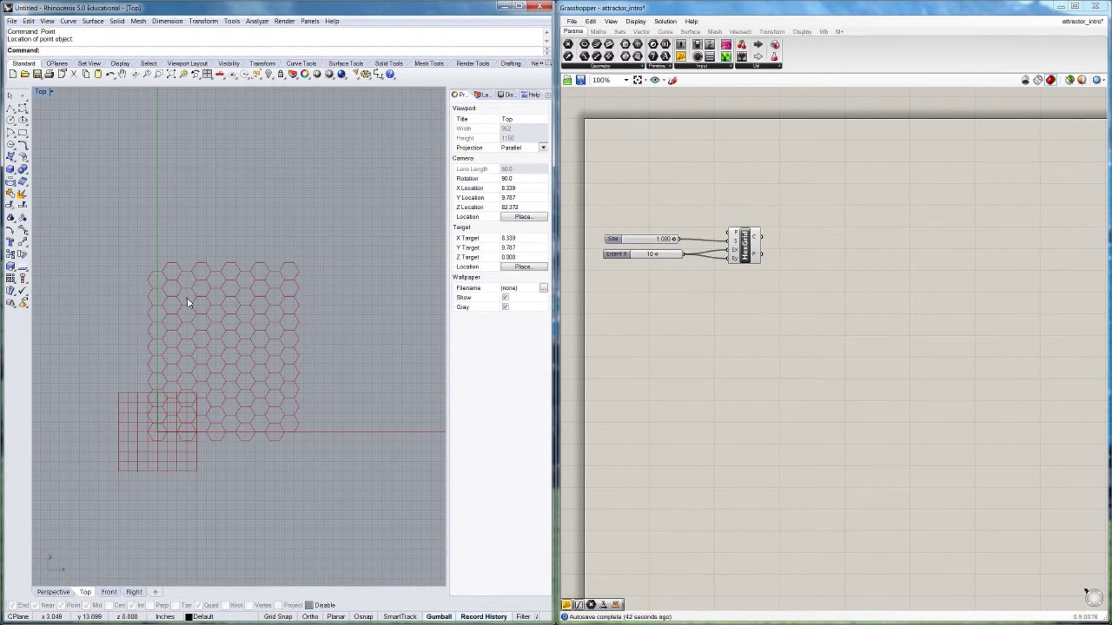
{"action": "left_click", "coordinate": [187, 298]}
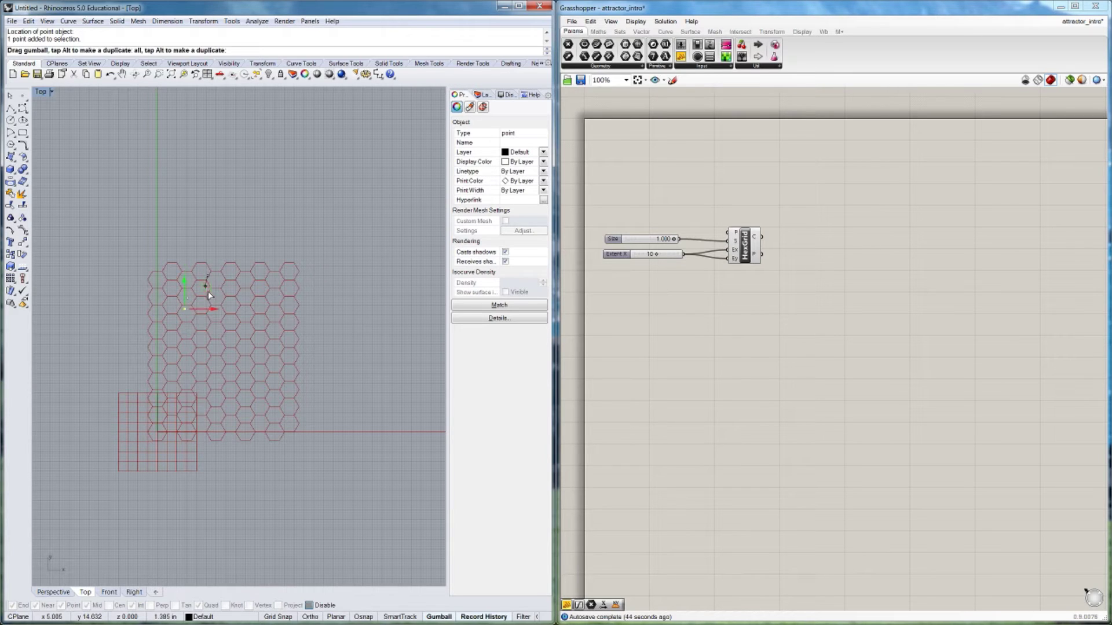
{"action": "left_click", "coordinate": [401, 294]}
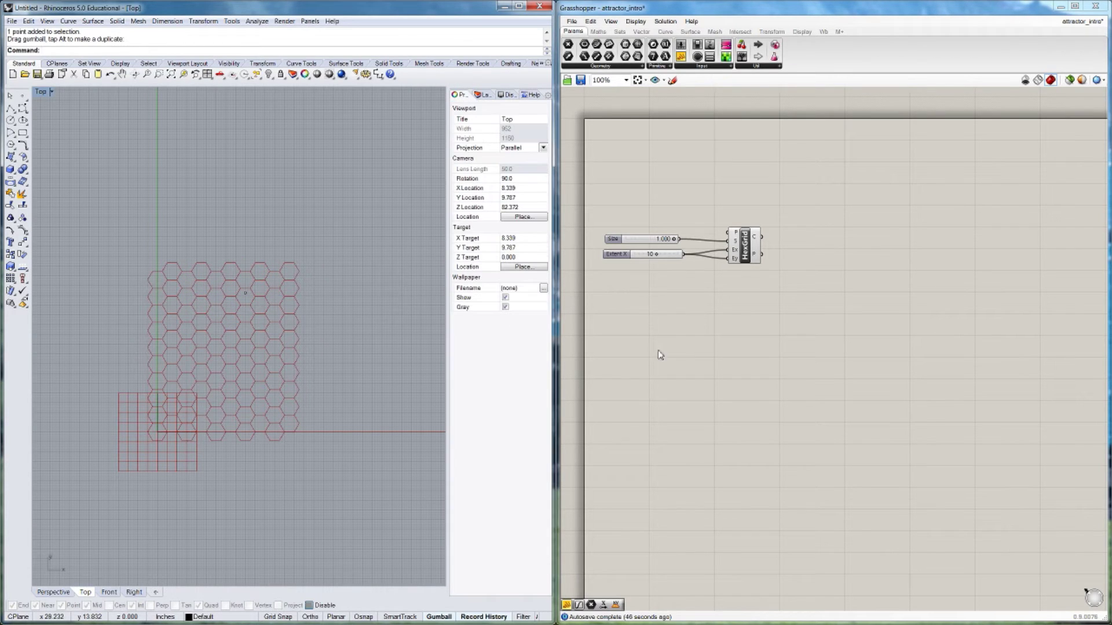
- Add a Point parameter to the Grasshopper canvas and place it below the HexGrid component
{"action": "left_click", "coordinate": [813, 340]}
{"action": "double_click", "coordinate": [840, 254]}
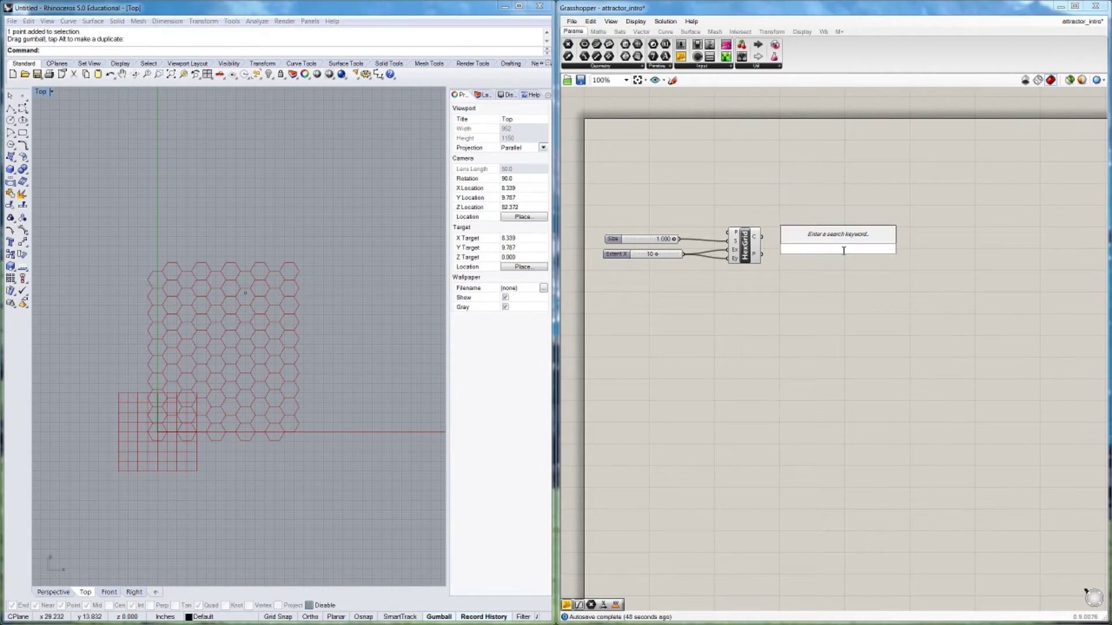
{"action": "type", "text": "point"}
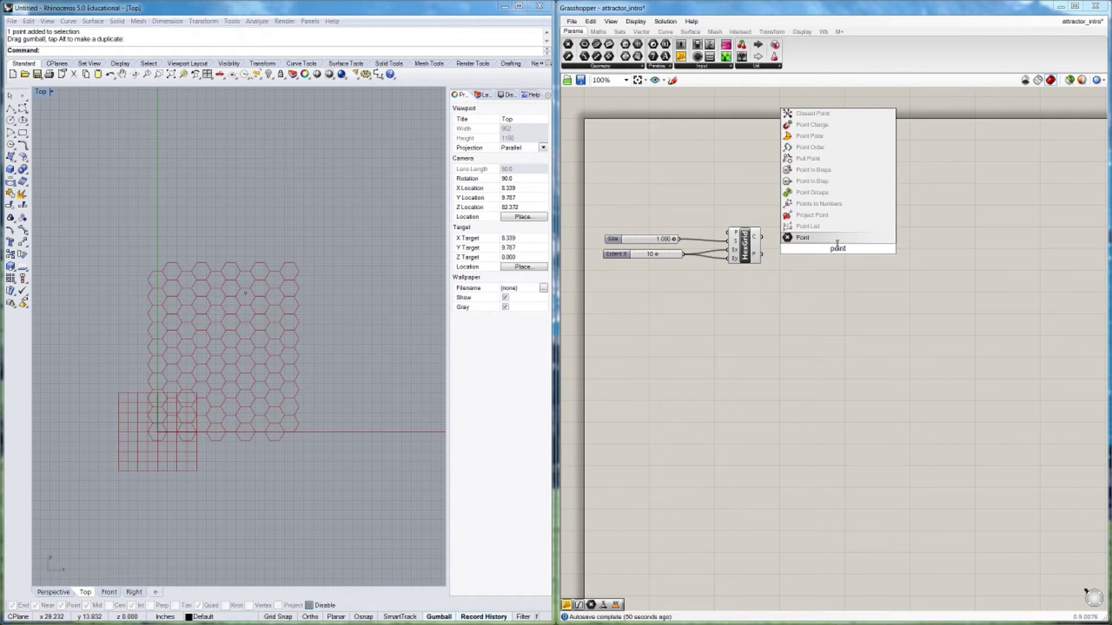
{"action": "left_click", "coordinate": [814, 239]}
{"action": "left_click_drag", "start_coordinate": [844, 251], "coordinate": [794, 314]}
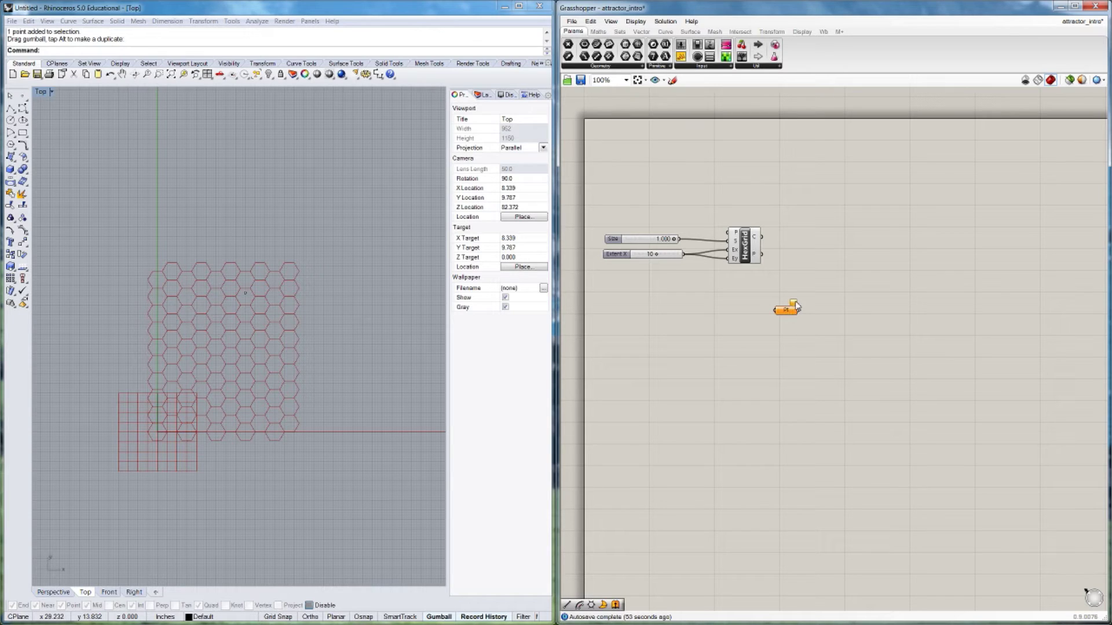
- Reference the Rhino point in the Point parameter using Set one Point
{"action": "mouse_move", "coordinate": [796, 307]}
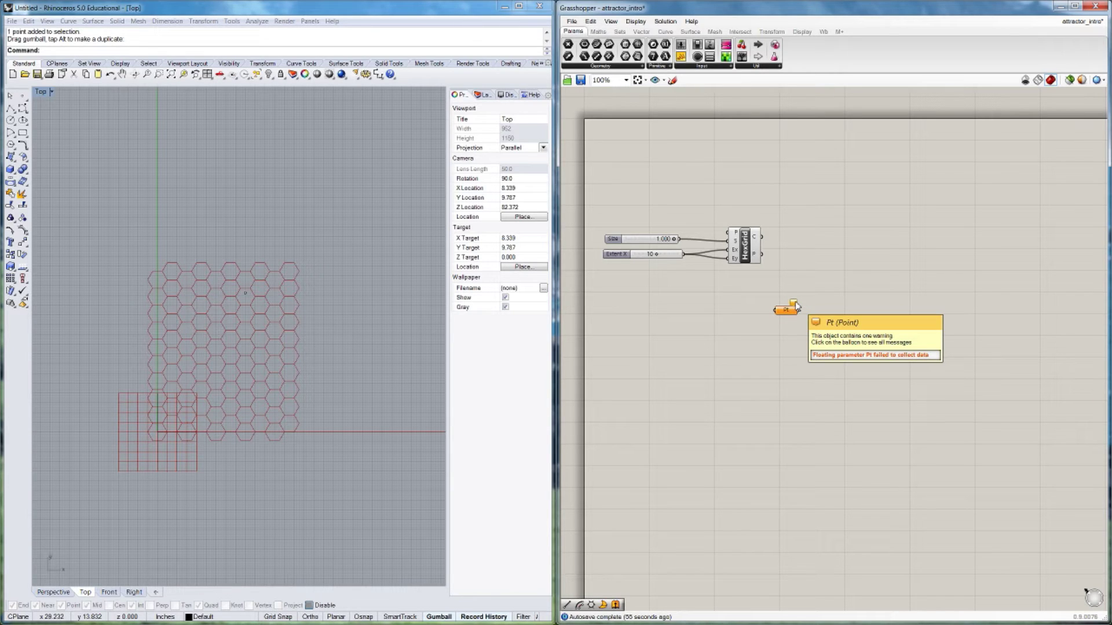
{"action": "right_click", "coordinate": [787, 310]}
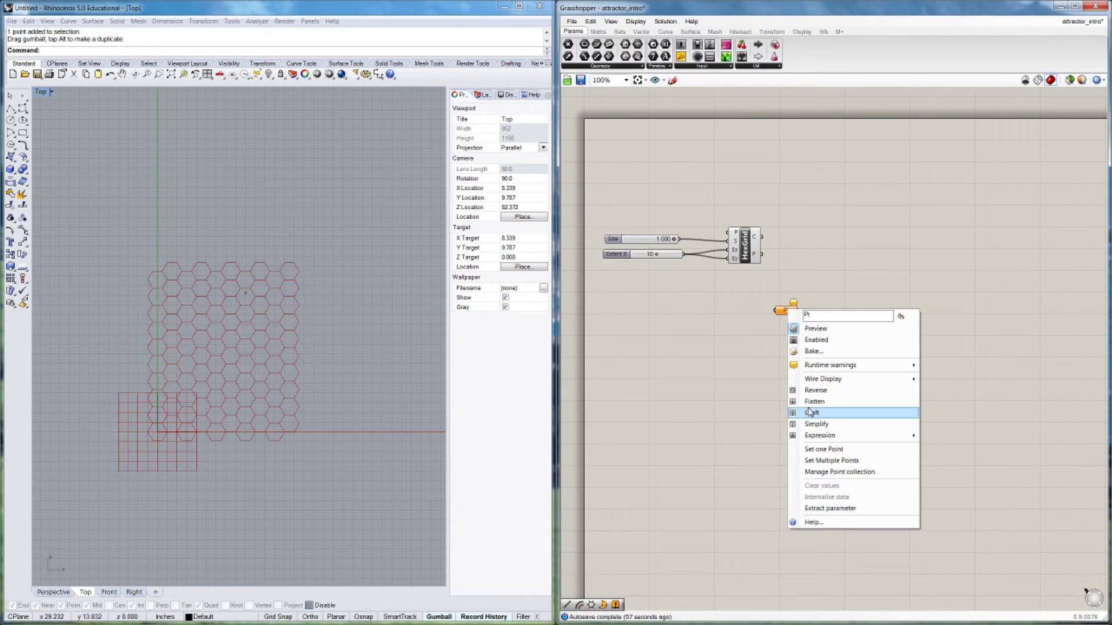
{"action": "left_click", "coordinate": [814, 450]}
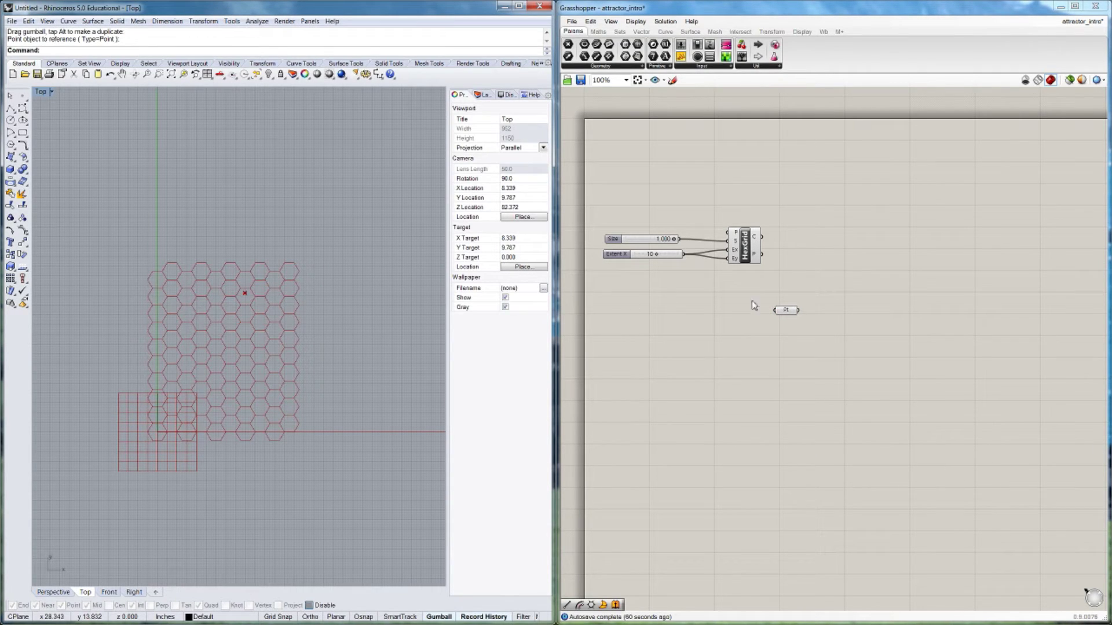
{"action": "left_click", "coordinate": [788, 315]}
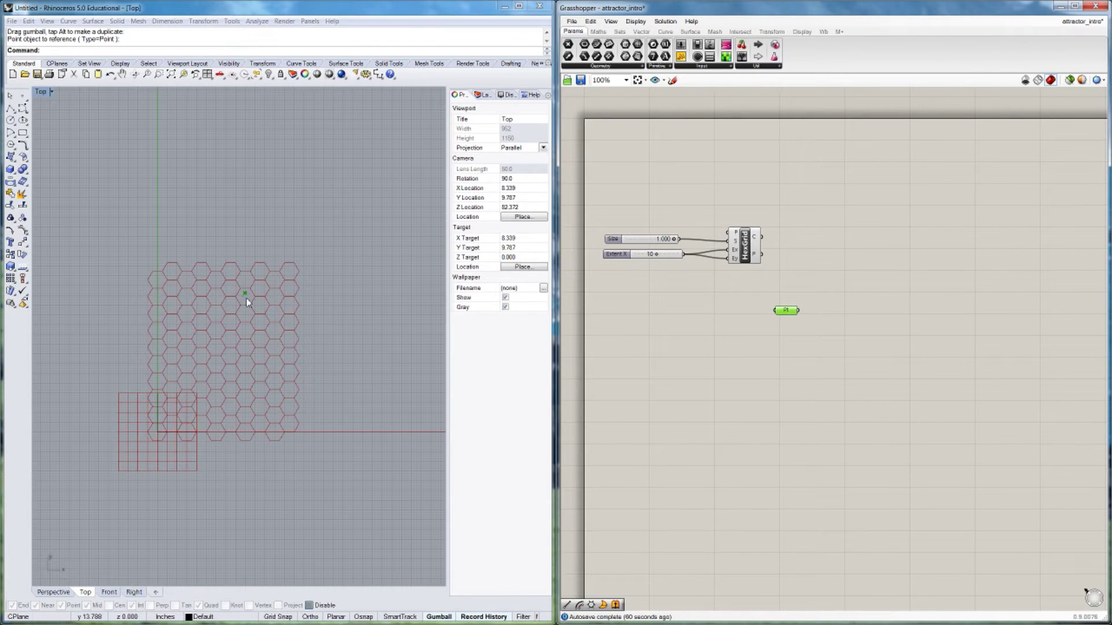
{"action": "left_click_drag", "start_coordinate": [784, 318], "coordinate": [794, 287]}
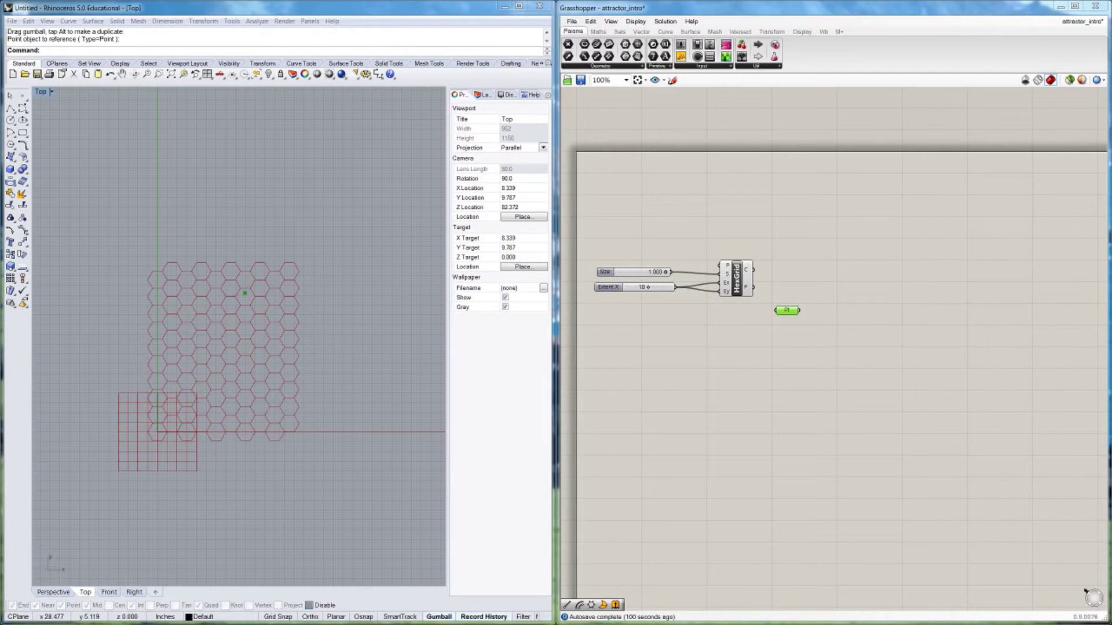
- Add a Circle CNR component to the canvas beyond the HexGrid outputs
{"action": "double_click", "coordinate": [888, 275]}
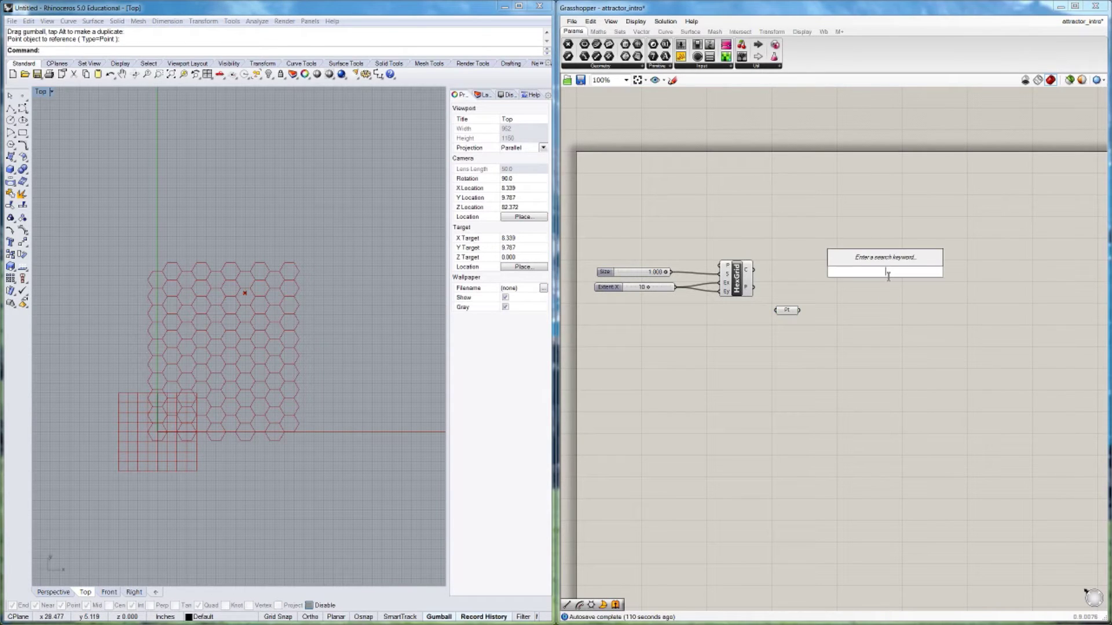
{"action": "type", "text": "circle"}
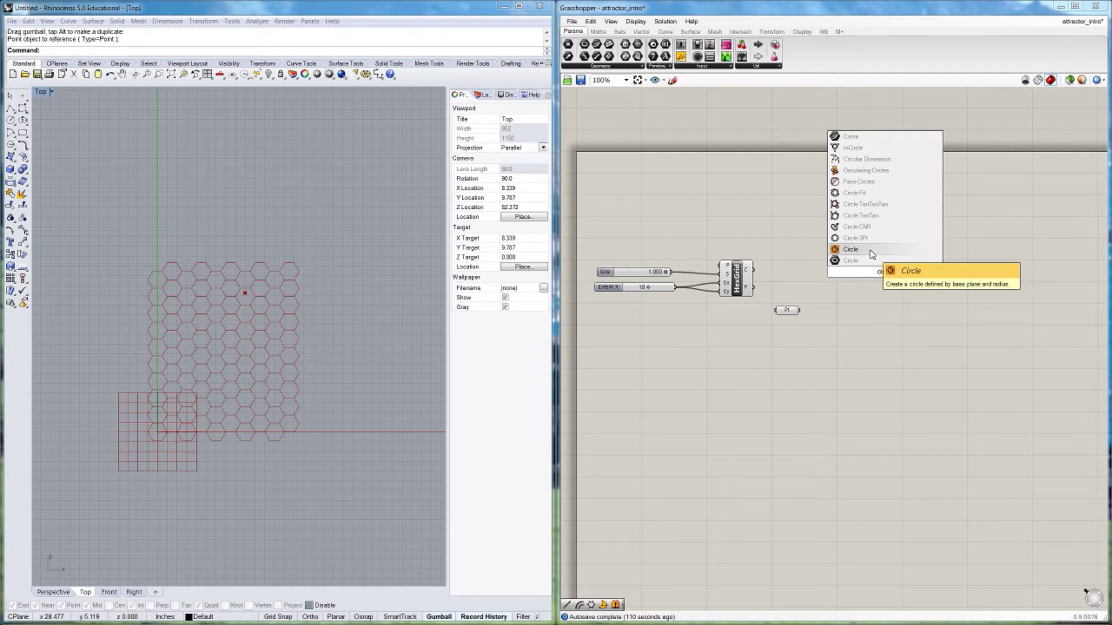
{"action": "left_click", "coordinate": [856, 227]}
{"action": "left_click_drag", "start_coordinate": [883, 272], "coordinate": [880, 302]}
{"action": "left_click", "coordinate": [882, 274]}
- Connect the HexGrid points to the Circle CNR centre input and the Size slider to its radius input
{"action": "left_click_drag", "start_coordinate": [746, 291], "coordinate": [866, 296]}
{"action": "left_click", "coordinate": [879, 300]}
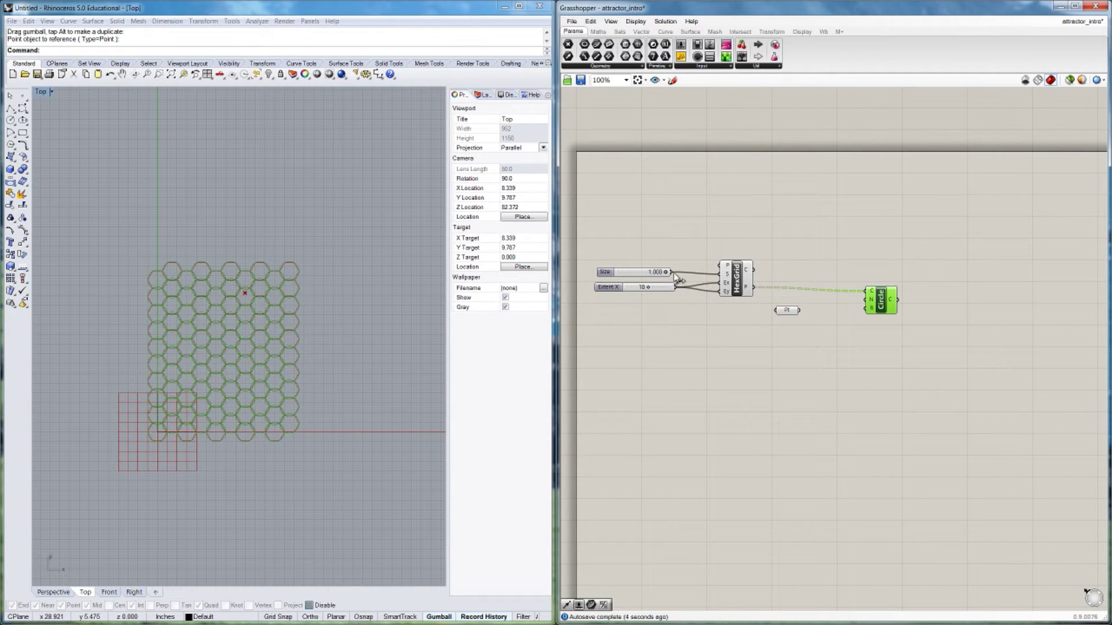
{"action": "left_click_drag", "start_coordinate": [670, 271], "coordinate": [902, 299]}
- Move the Point parameter beneath HexGrid and connect it to the normal input of Circle CNR
{"action": "left_click_drag", "start_coordinate": [787, 310], "coordinate": [738, 342]}
{"action": "left_click", "coordinate": [756, 347]}
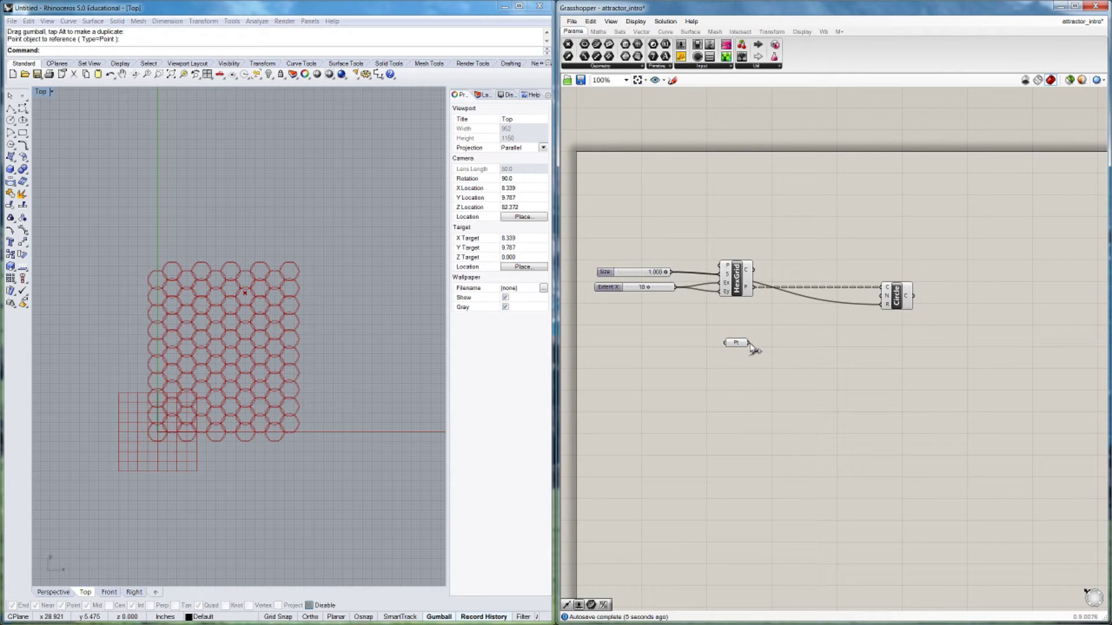
{"action": "left_click_drag", "start_coordinate": [748, 342], "coordinate": [884, 297]}
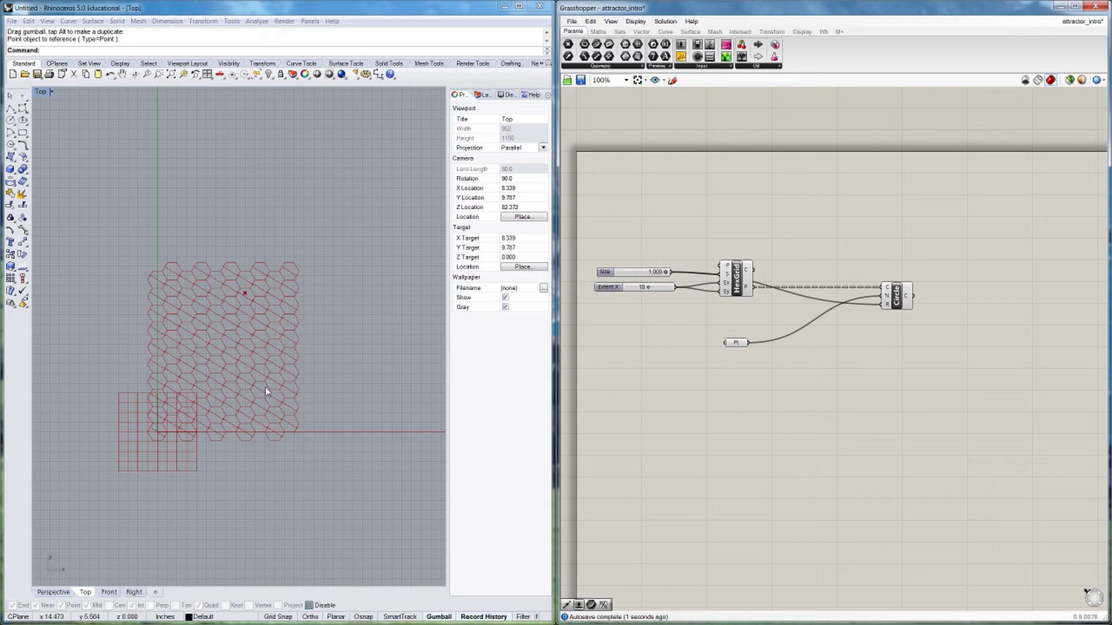
- Disconnect the Point parameter from the normal input of Circle CNR
{"action": "right_click", "coordinate": [889, 298]}
{"action": "mouse_move", "coordinate": [904, 324]}
{"action": "left_click", "coordinate": [1014, 325]}
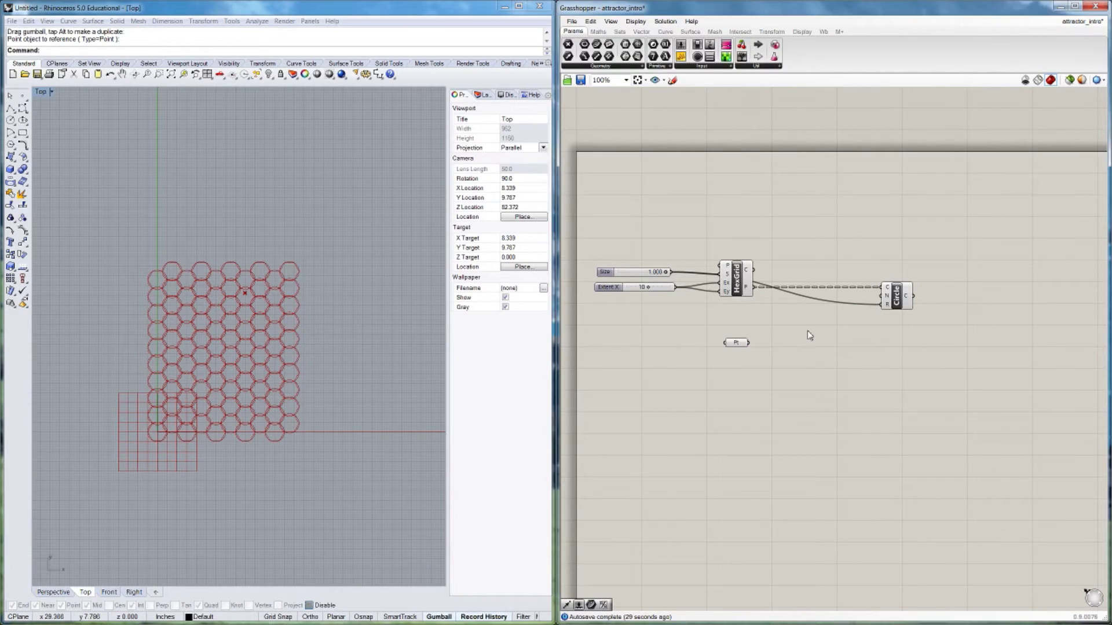
- Add a Vector 2Pt component, connect the HexGrid points to its A input and the Point parameter to its B input
{"action": "double_click", "coordinate": [808, 331]}
{"action": "type", "text": "vect"}
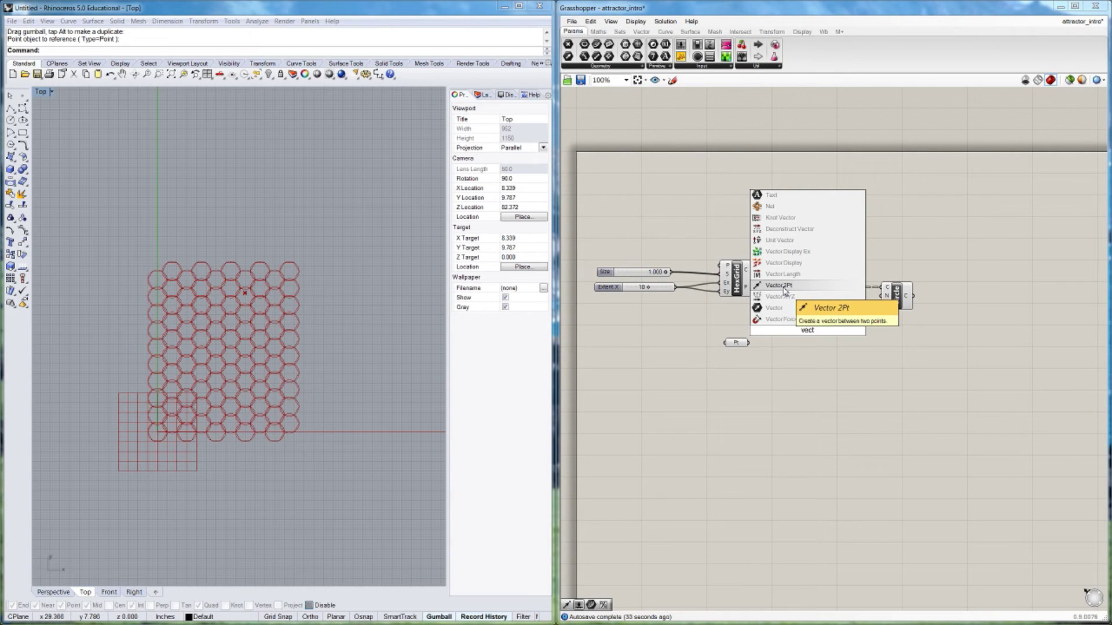
{"action": "left_click", "coordinate": [785, 289]}
{"action": "left_click", "coordinate": [811, 330]}
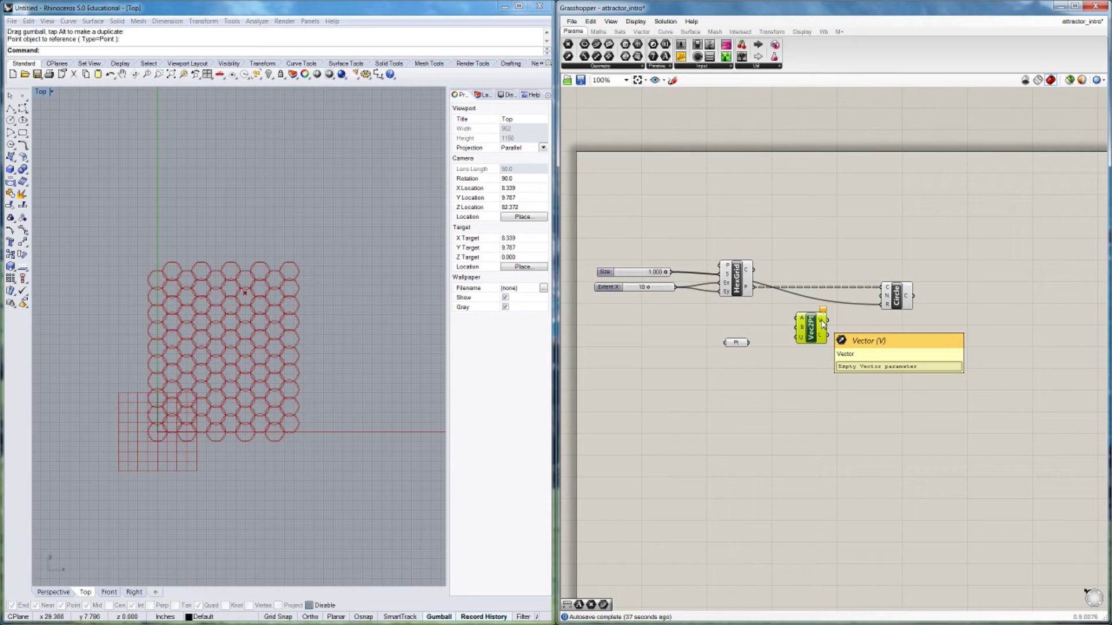
{"action": "left_click_drag", "start_coordinate": [754, 287], "coordinate": [760, 328]}
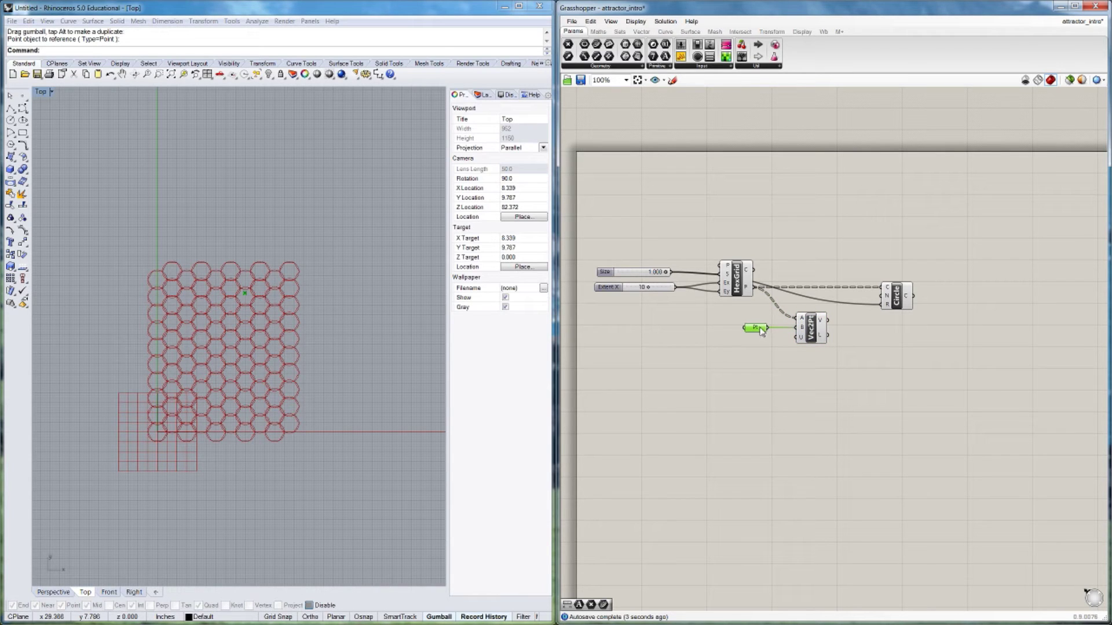
- Connect the vector output of Vector 2Pt to the Circle CNR normal input and turn off the HexGrid preview
{"action": "mouse_move", "coordinate": [823, 323]}
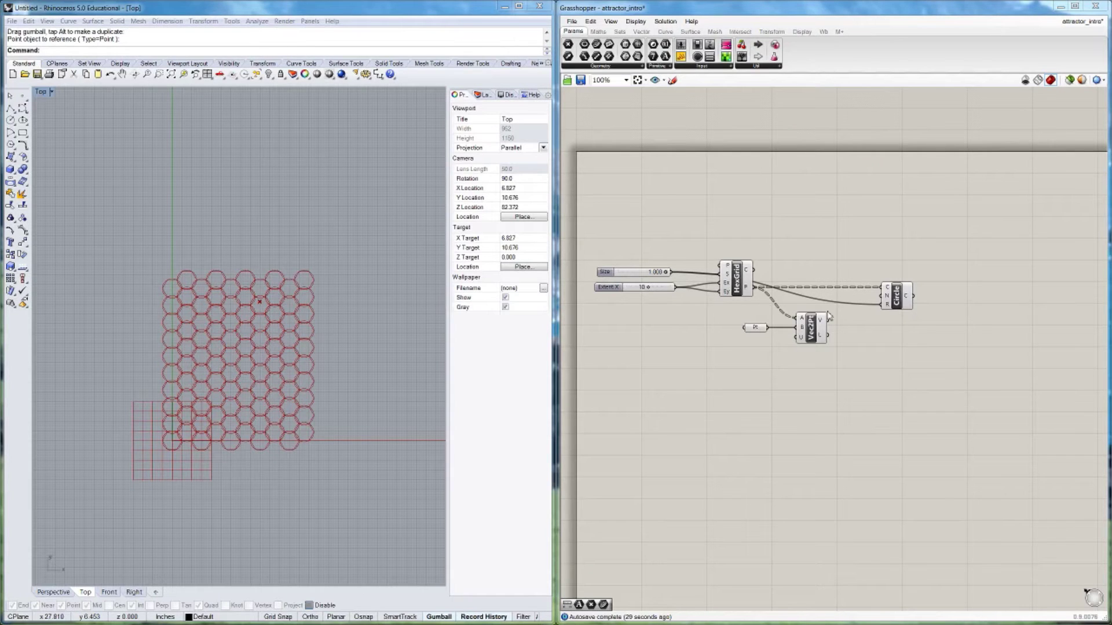
{"action": "left_click_drag", "start_coordinate": [828, 320], "coordinate": [882, 304]}
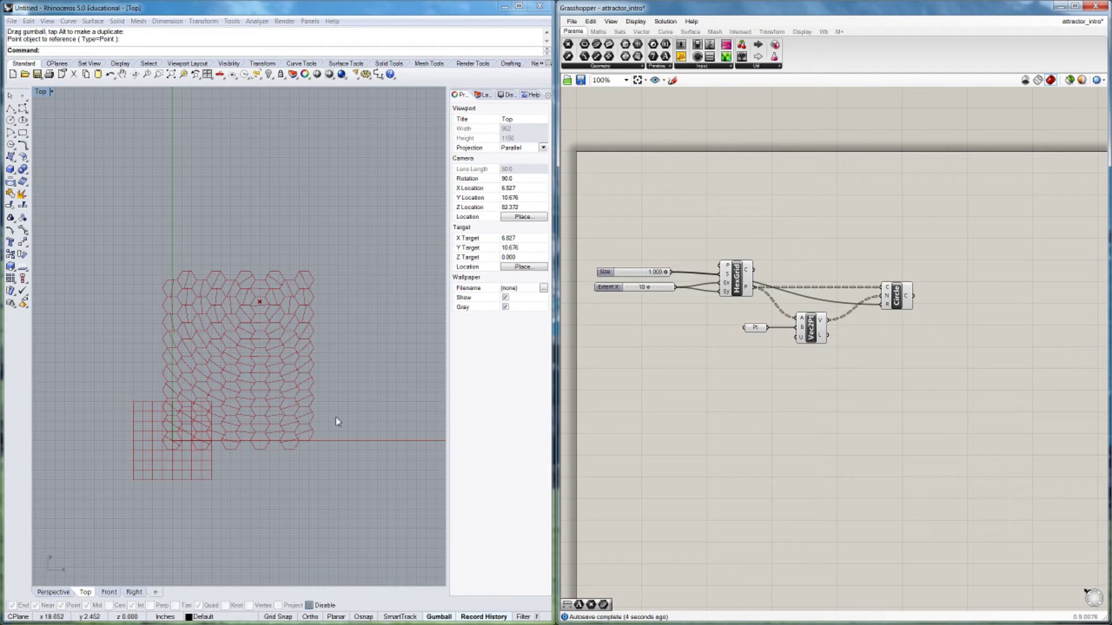
{"action": "right_click", "coordinate": [735, 284]}
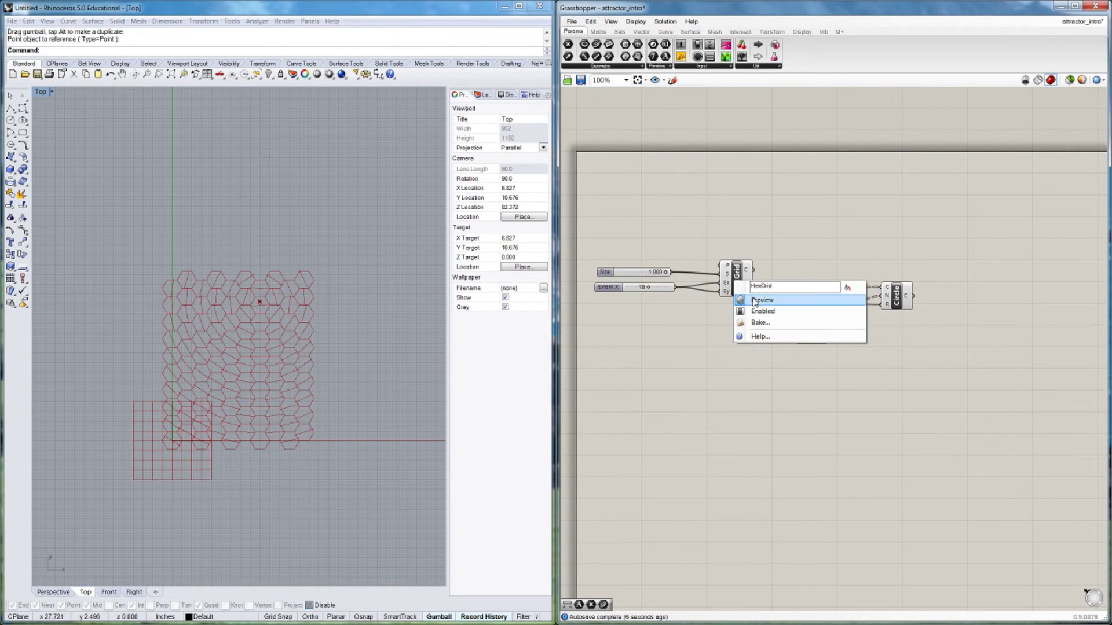
{"action": "left_click", "coordinate": [754, 301]}
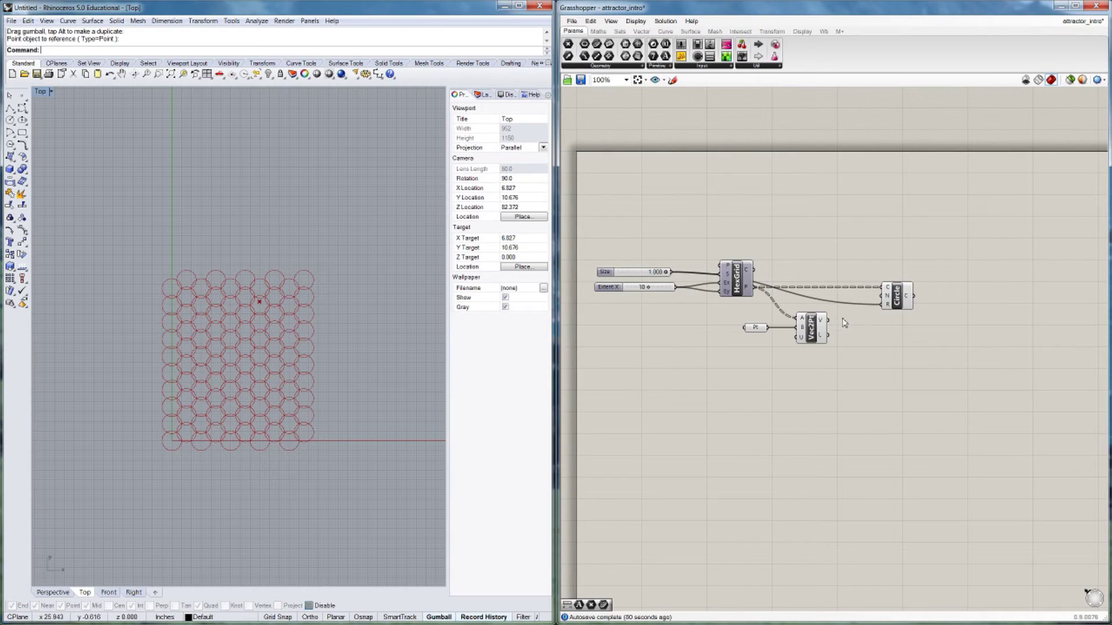
{"action": "left_click_drag", "start_coordinate": [828, 323], "coordinate": [880, 305]}
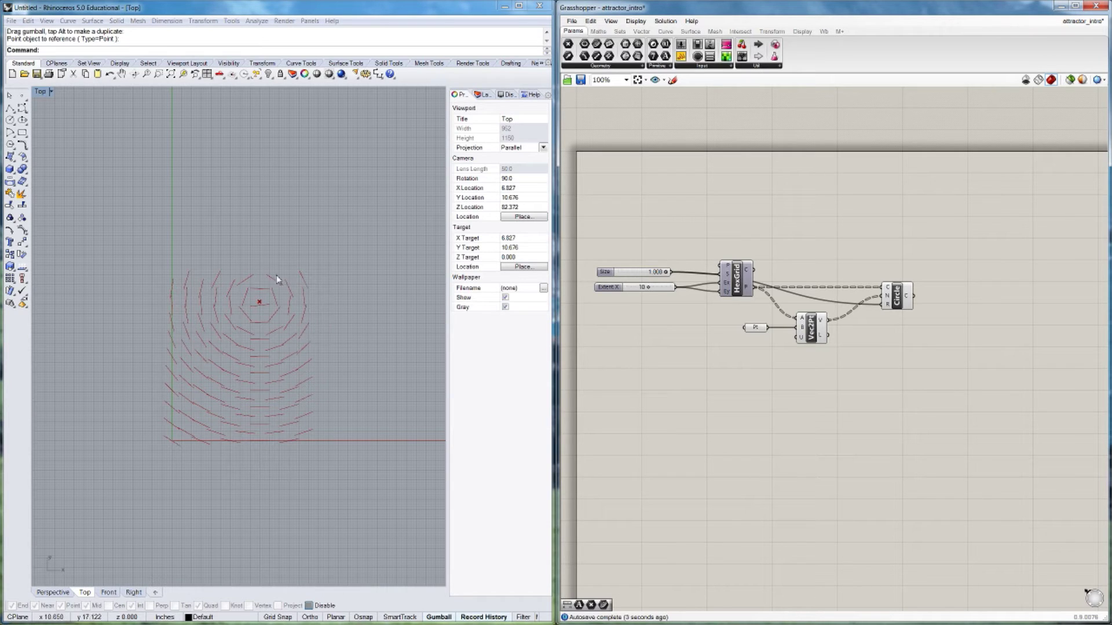
- Raise the attractor point vertically above the grid in the Perspective view and return to the maximized Top view
{"action": "double_click", "coordinate": [40, 93]}
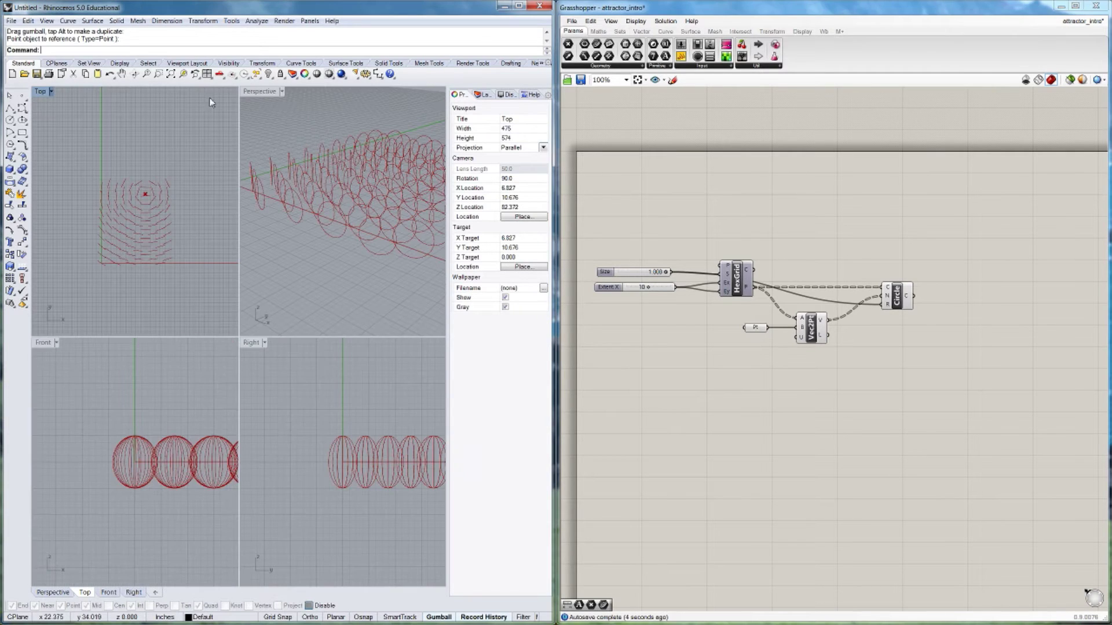
{"action": "double_click", "coordinate": [260, 91]}
{"action": "right_click_drag", "start_coordinate": [334, 256], "coordinate": [244, 300]}
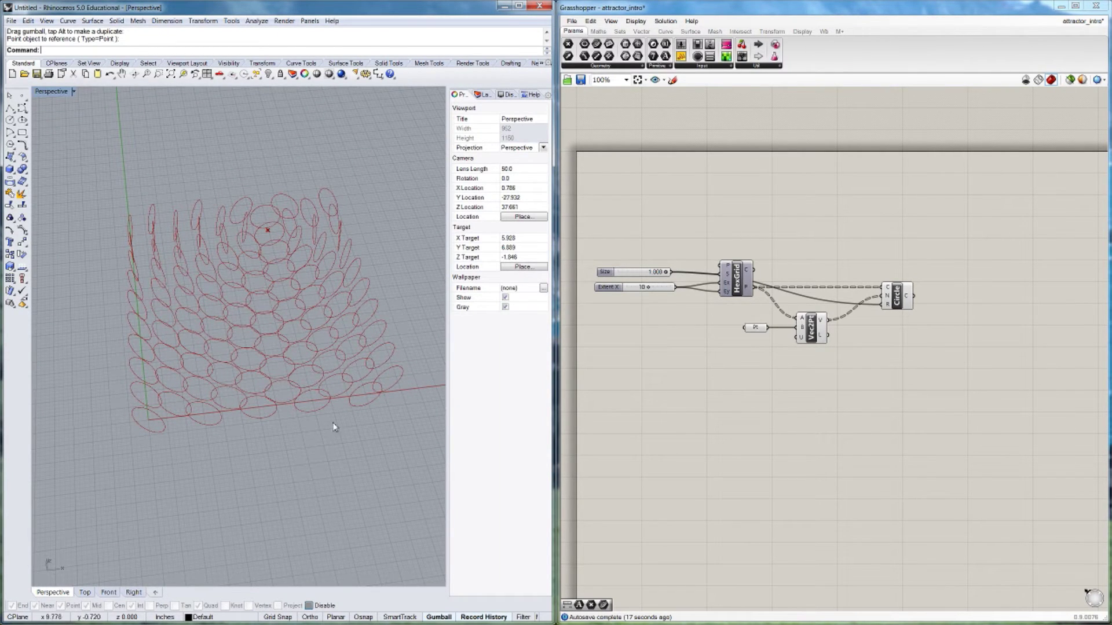
{"action": "left_click", "coordinate": [269, 229]}
{"action": "left_click_drag", "start_coordinate": [268, 214], "coordinate": [271, 184]}
{"action": "left_click_drag", "start_coordinate": [271, 162], "coordinate": [271, 214]}
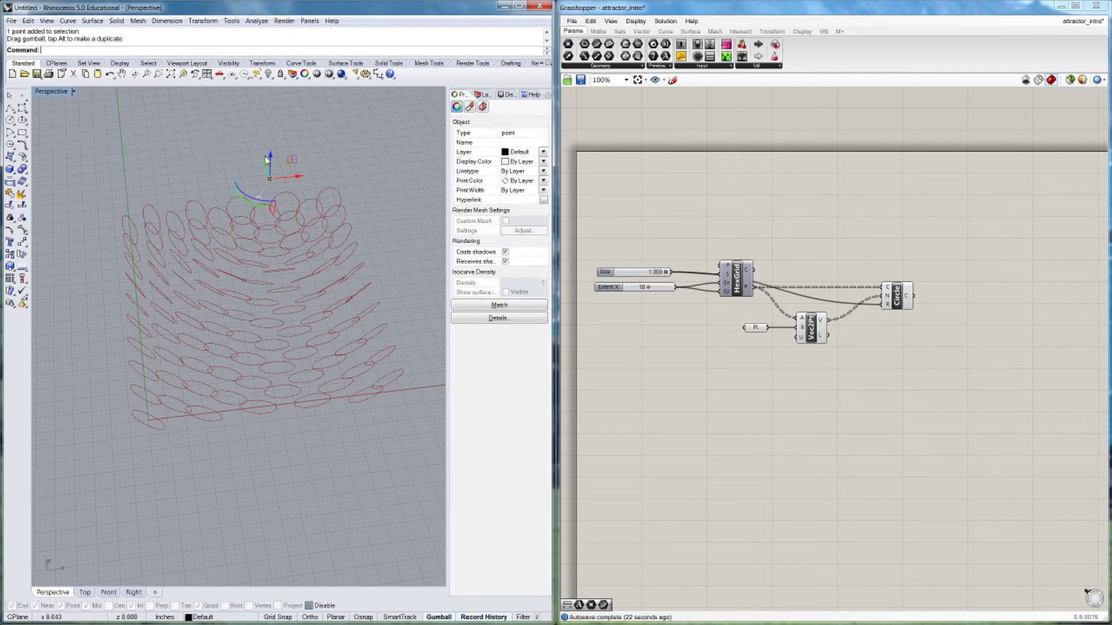
{"action": "double_click", "coordinate": [50, 92]}
{"action": "double_click", "coordinate": [39, 92]}
{"action": "scroll", "coordinate": [261, 286], "scroll_direction": "up", "scroll_amount": 4}
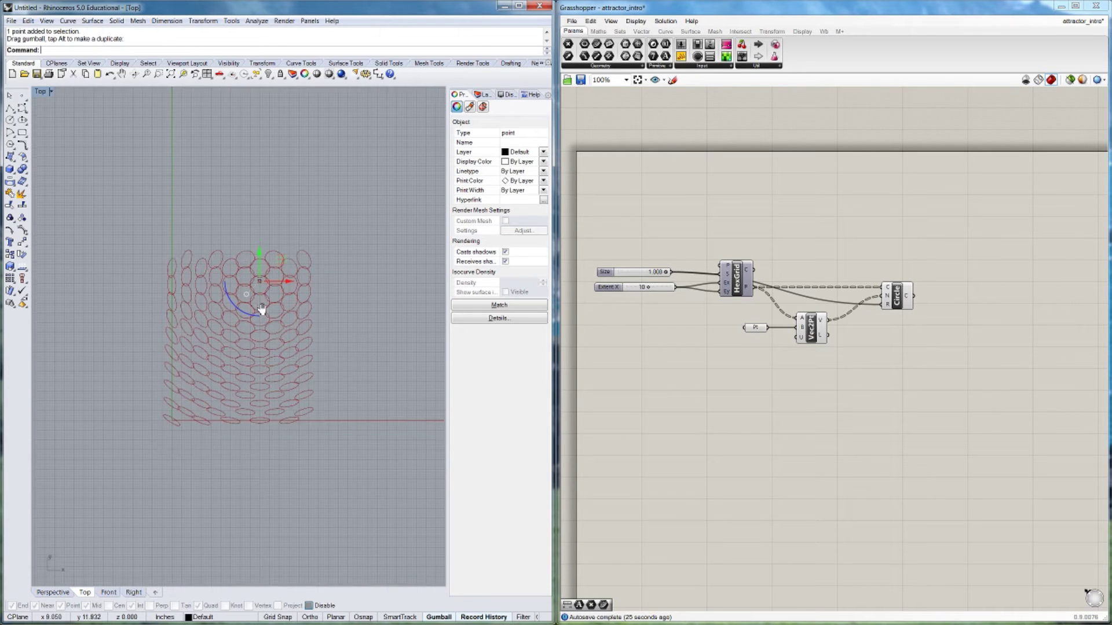
{"action": "scroll", "coordinate": [260, 286], "scroll_direction": "up", "scroll_amount": 2}
{"action": "right_click_drag", "start_coordinate": [257, 292], "coordinate": [271, 289]}
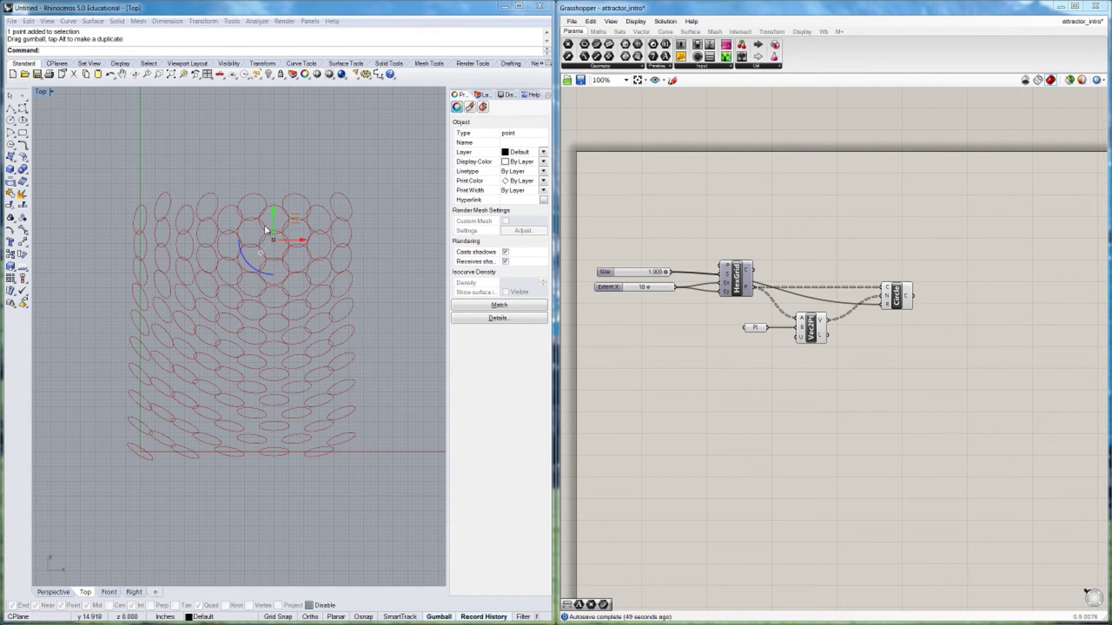
- Add an Offset component beyond Circle CNR and connect the circles to its curve input
{"action": "double_click", "coordinate": [1005, 285]}
{"action": "type", "text": "of"}
{"action": "left_click", "coordinate": [974, 267]}
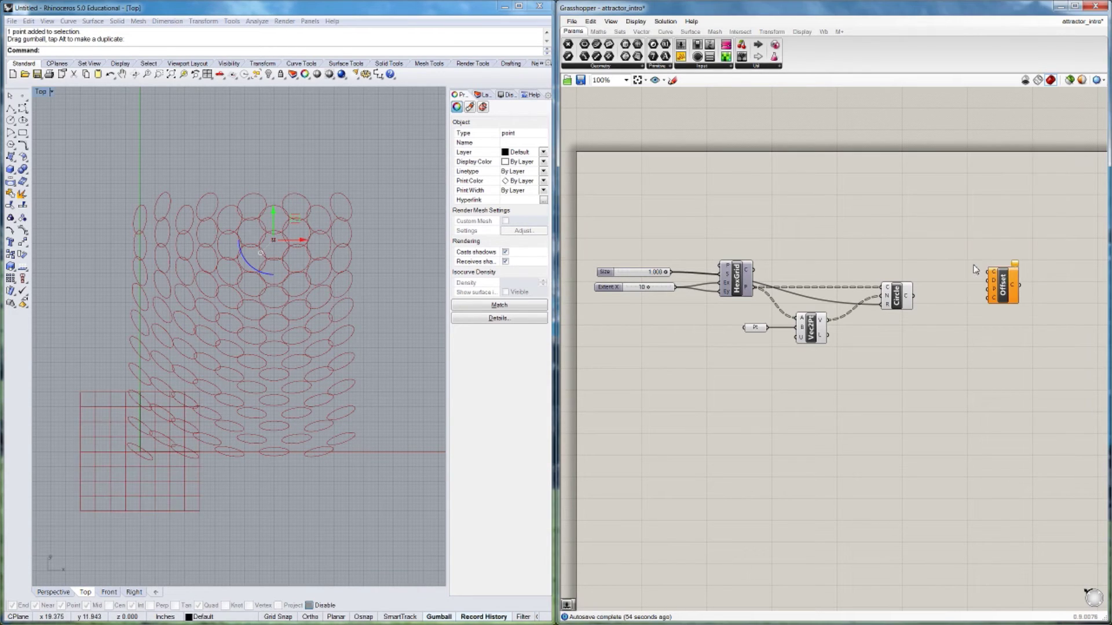
{"action": "left_click_drag", "start_coordinate": [1019, 295], "coordinate": [1016, 357]}
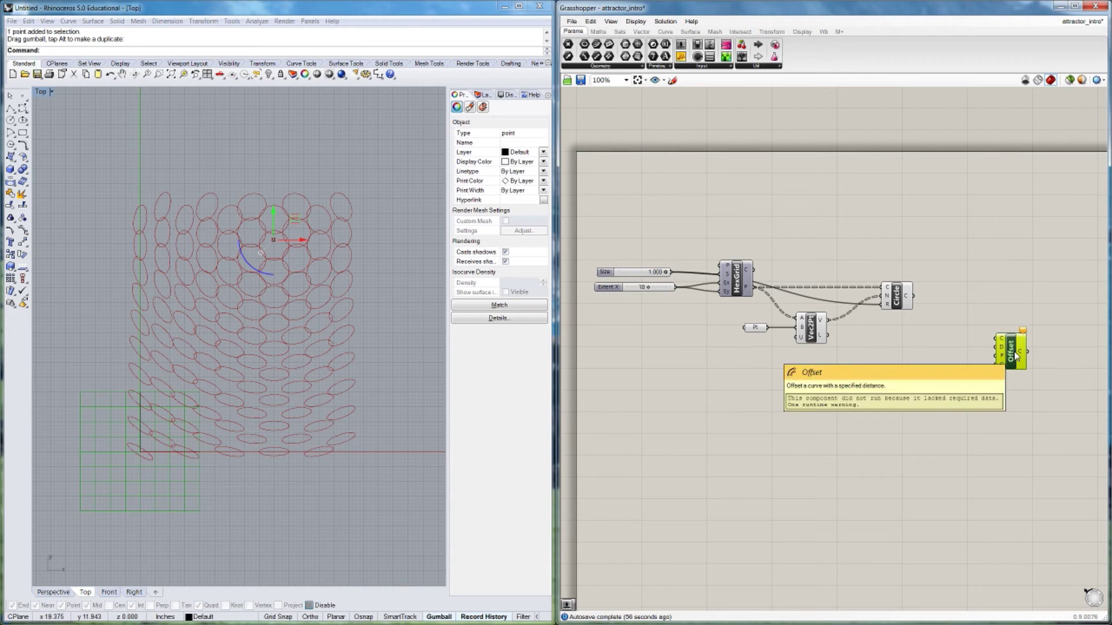
{"action": "left_click_drag", "start_coordinate": [917, 300], "coordinate": [994, 342]}
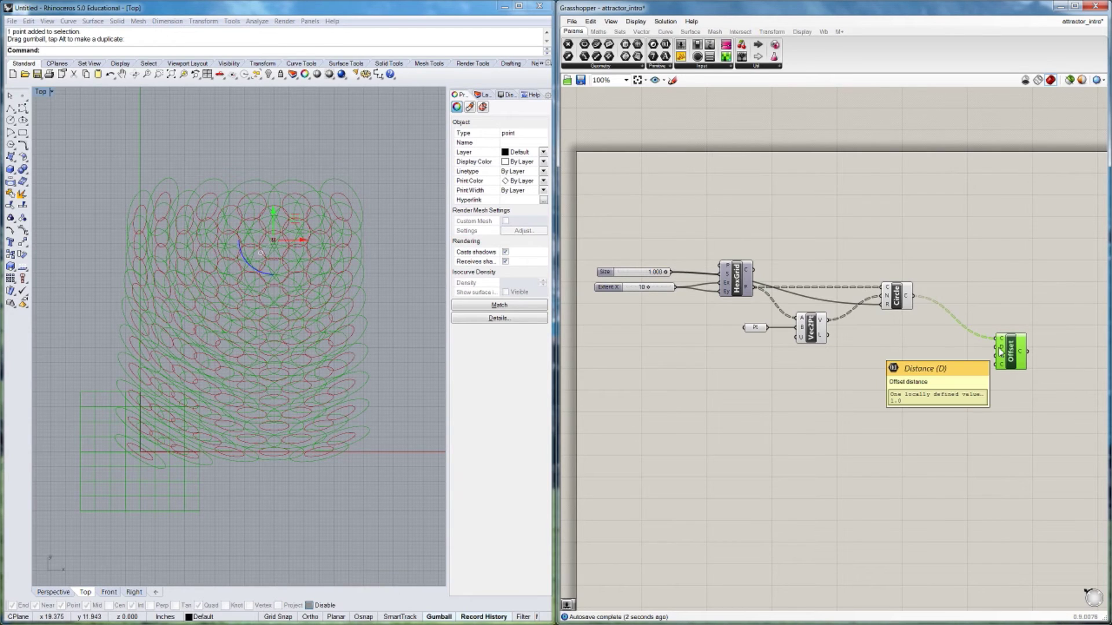
- Turn off the Circle CNR preview and move the Offset component slightly up
{"action": "right_click", "coordinate": [891, 296]}
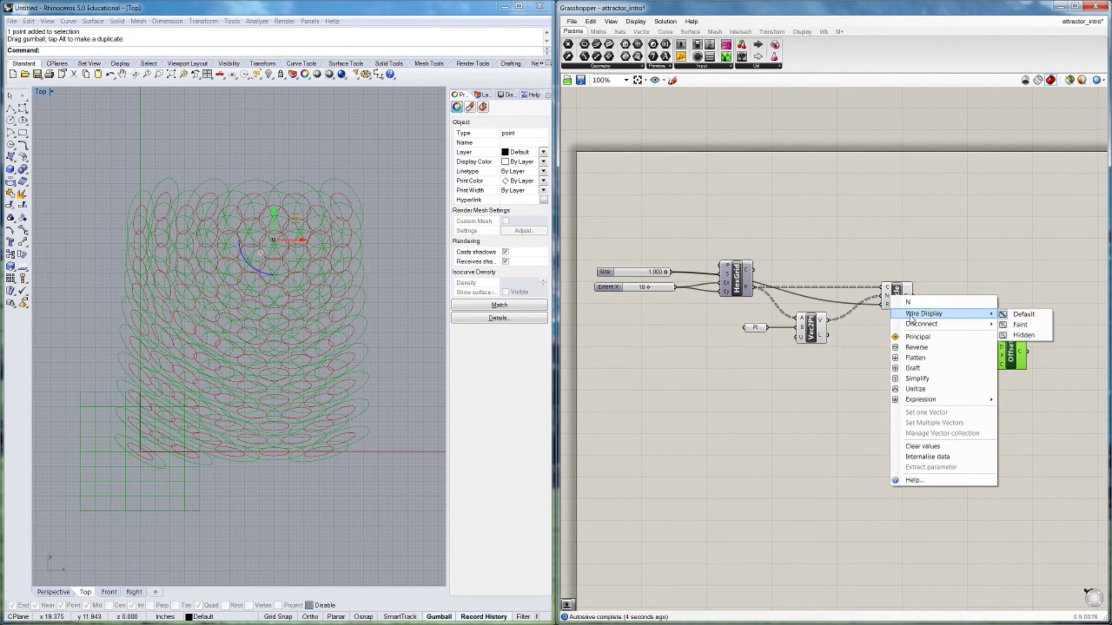
{"action": "right_click", "coordinate": [896, 286]}
{"action": "left_click", "coordinate": [914, 309]}
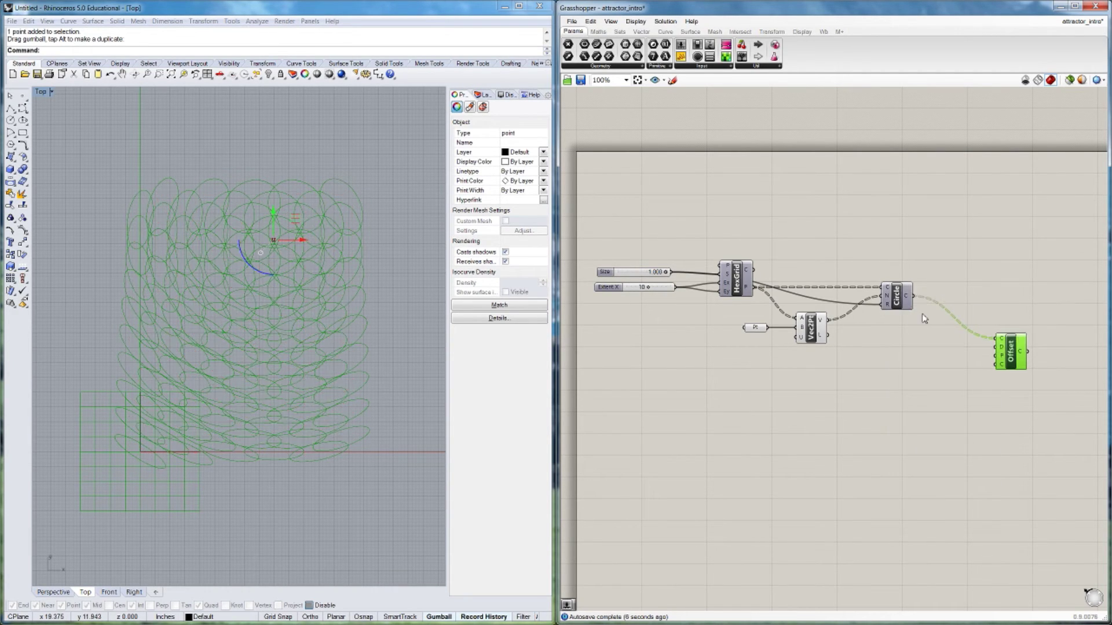
{"action": "left_click_drag", "start_coordinate": [1004, 355], "coordinate": [1004, 337]}
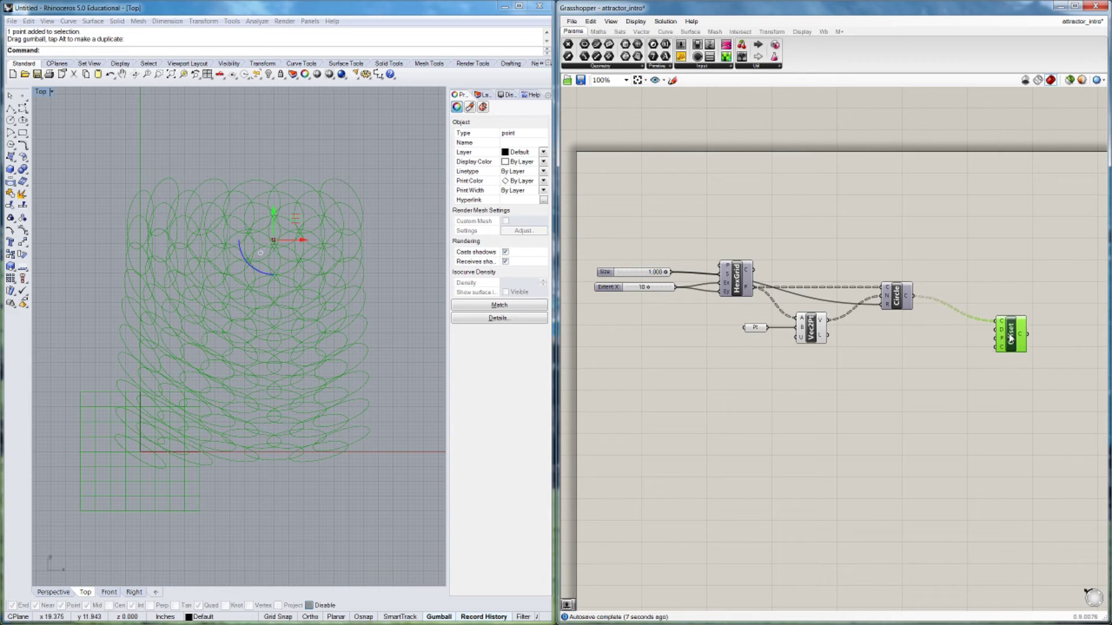
- Add a number slider ranging from -10 to 10, connect it to the Offset distance input and set it to -0.400
{"action": "double_click", "coordinate": [925, 347]}
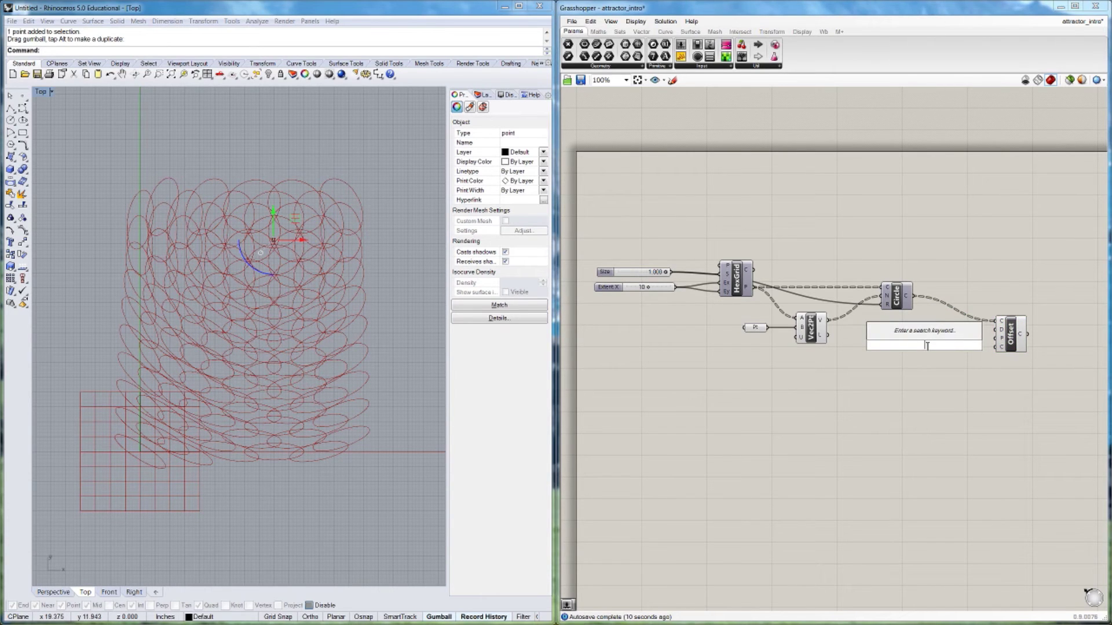
{"action": "type", "text": "-10"}
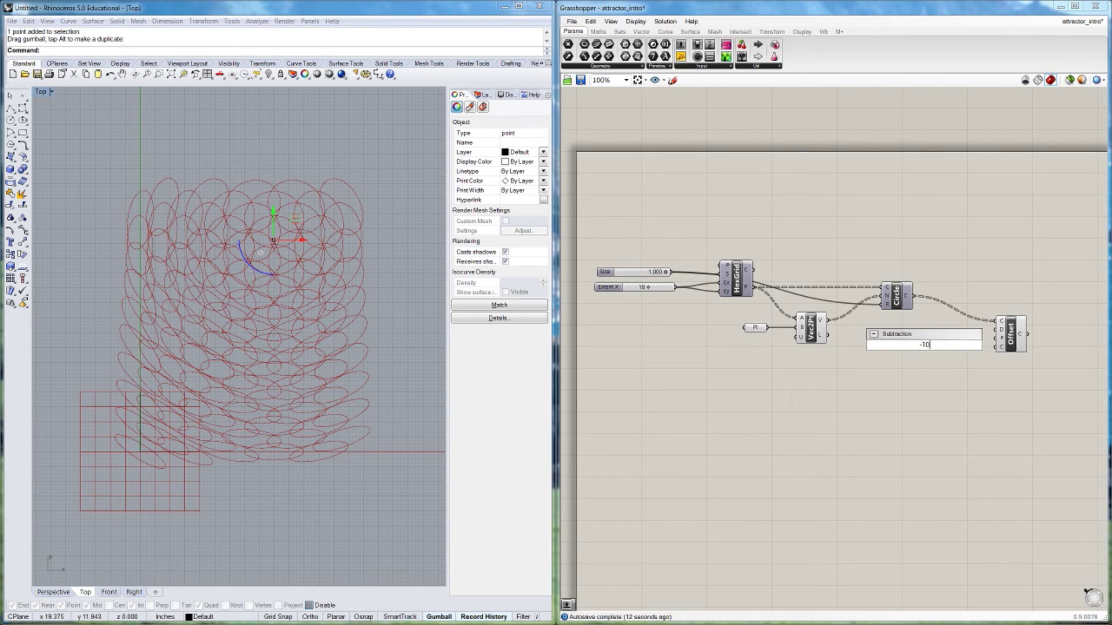
{"action": "type", "text": "<0.000<10"}
{"action": "key", "text": "Return"}
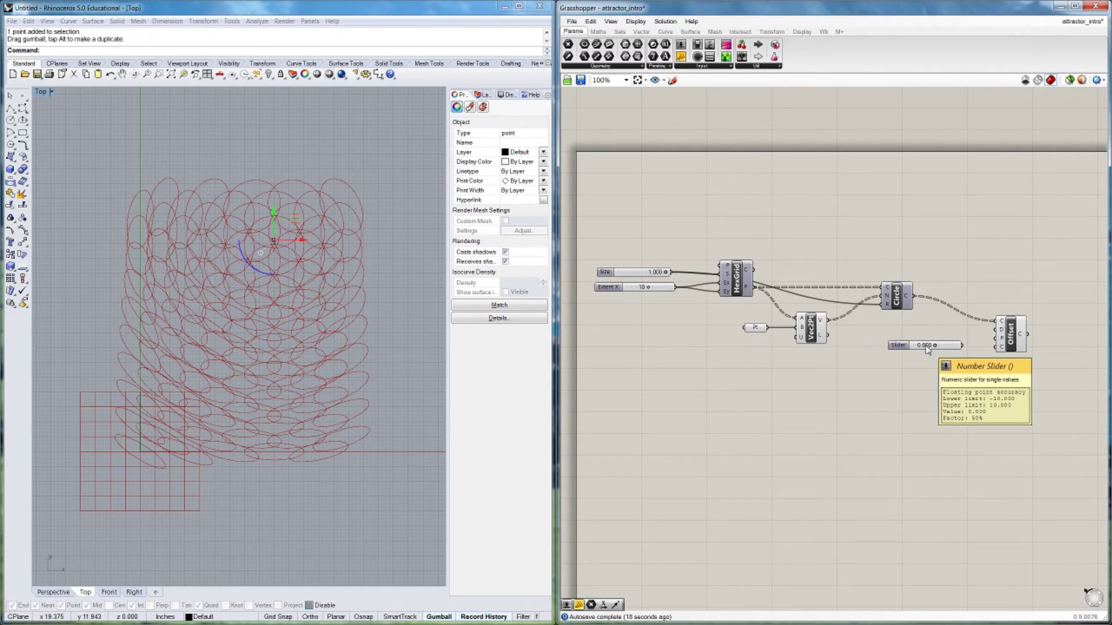
{"action": "left_click_drag", "start_coordinate": [964, 347], "coordinate": [996, 330]}
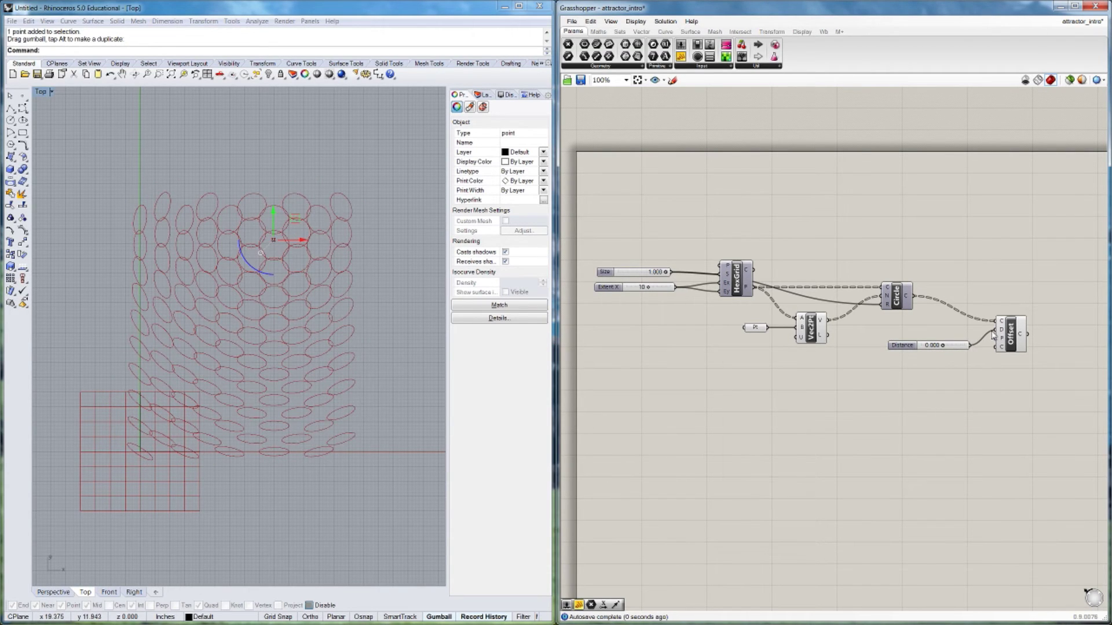
{"action": "left_click_drag", "start_coordinate": [944, 348], "coordinate": [943, 349]}
- Limit the Distance slider's range to -3 to 3 and adjust it to a smaller negative offset
{"action": "double_click", "coordinate": [912, 350]}
{"action": "double_click", "coordinate": [959, 365]}
{"action": "type", "text": "-"}
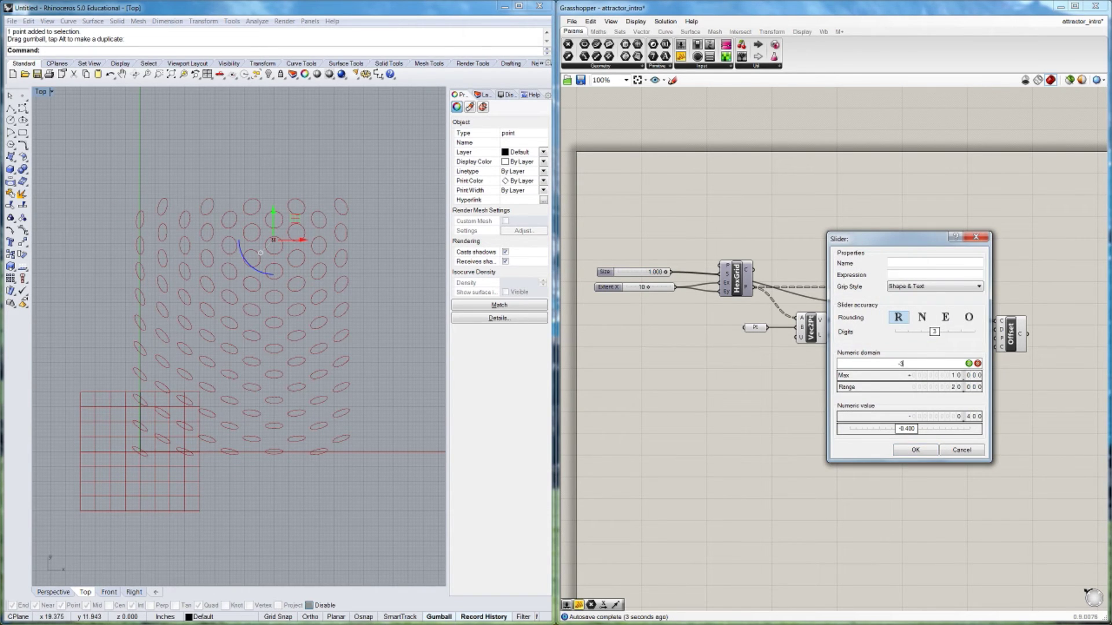
{"action": "type", "text": "3"}
{"action": "key", "text": "Return"}
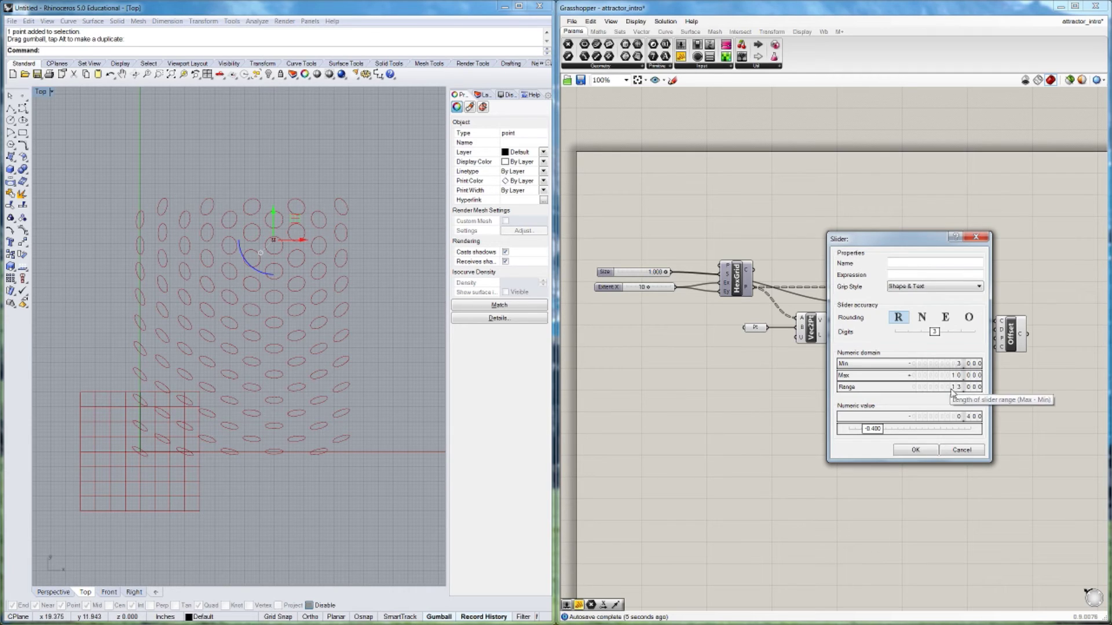
{"action": "double_click", "coordinate": [961, 376]}
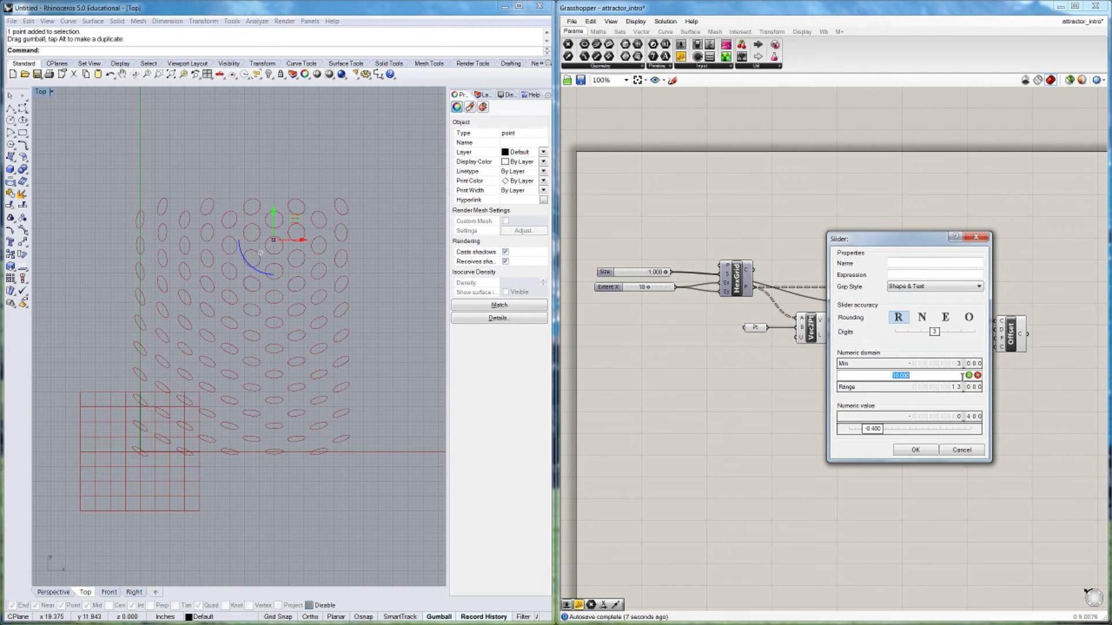
{"action": "type", "text": "3"}
{"action": "key", "text": "Return"}
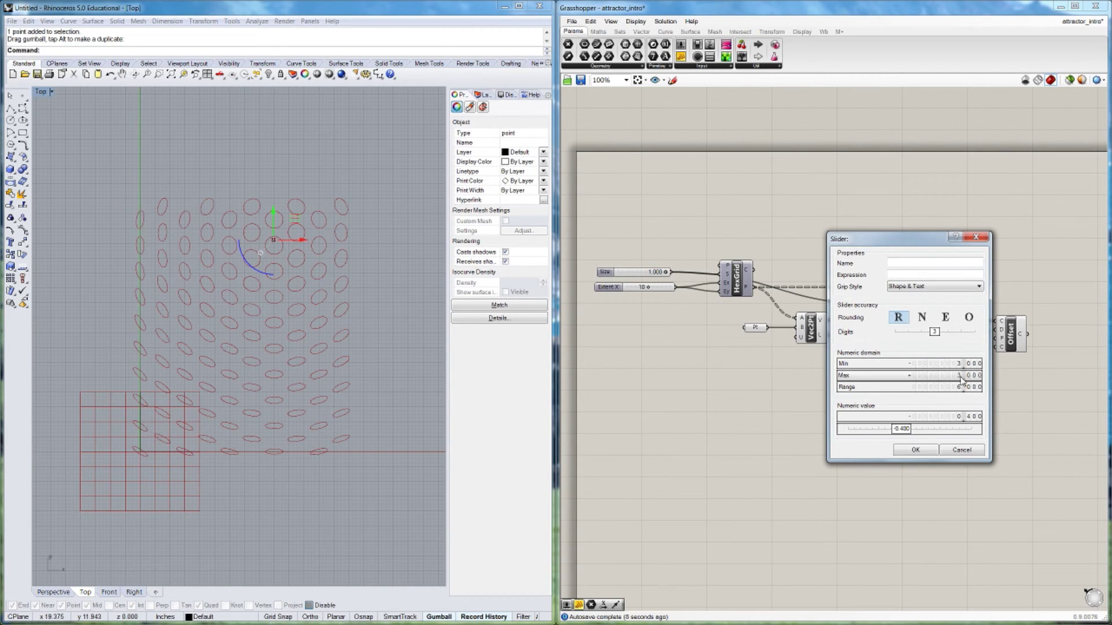
{"action": "left_click", "coordinate": [915, 450]}
{"action": "left_click_drag", "start_coordinate": [940, 346], "coordinate": [945, 353]}
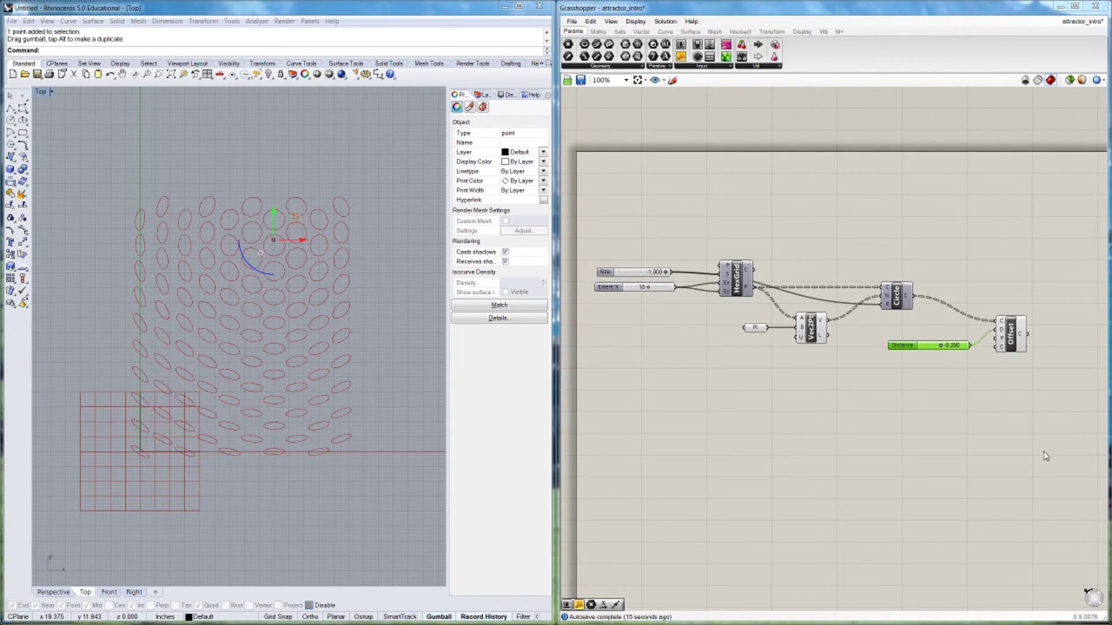
- Rearrange the Point parameter, Vector 2Pt, Circle CNR and Offset components into a compact row beside HexGrid
{"action": "left_click_drag", "start_coordinate": [1041, 427], "coordinate": [762, 284]}
{"action": "left_click_drag", "start_coordinate": [895, 297], "coordinate": [838, 307]}
{"action": "left_click_drag", "start_coordinate": [780, 398], "coordinate": [702, 312]}
{"action": "left_click_drag", "start_coordinate": [755, 336], "coordinate": [789, 311]}
{"action": "left_click_drag", "start_coordinate": [1011, 406], "coordinate": [889, 313]}
{"action": "left_click_drag", "start_coordinate": [955, 334], "coordinate": [955, 311]}
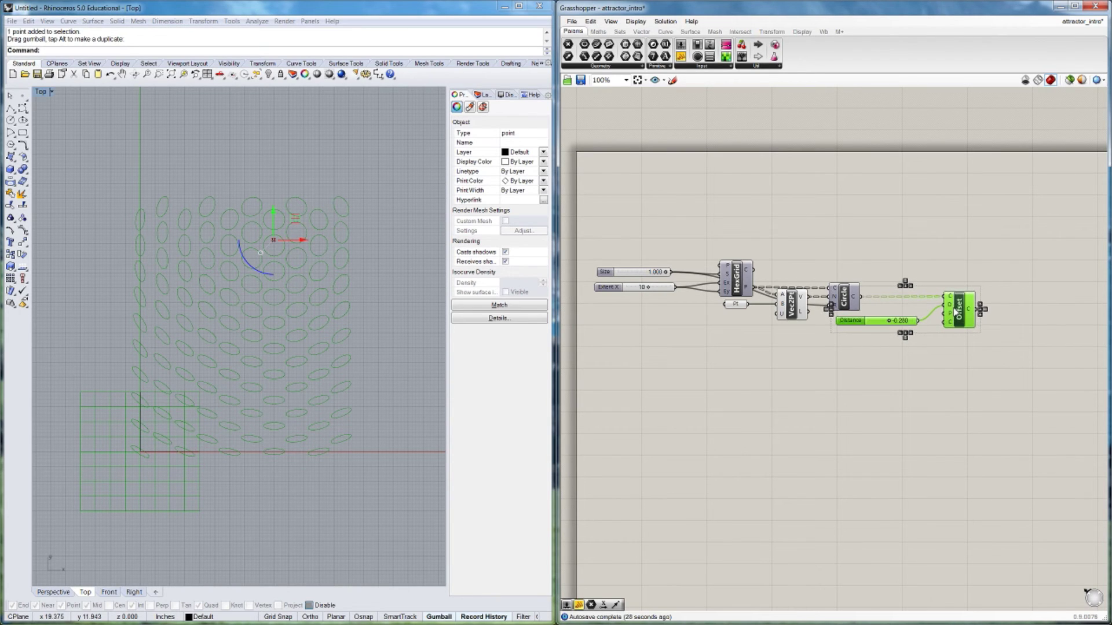
- Line up the Distance slider and Offset in the component row and shift the Size and Extent sliders slightly down
{"action": "left_click", "coordinate": [890, 373]}
{"action": "left_click_drag", "start_coordinate": [854, 328], "coordinate": [874, 313]}
{"action": "left_click_drag", "start_coordinate": [995, 398], "coordinate": [977, 311]}
{"action": "left_click", "coordinate": [634, 330]}
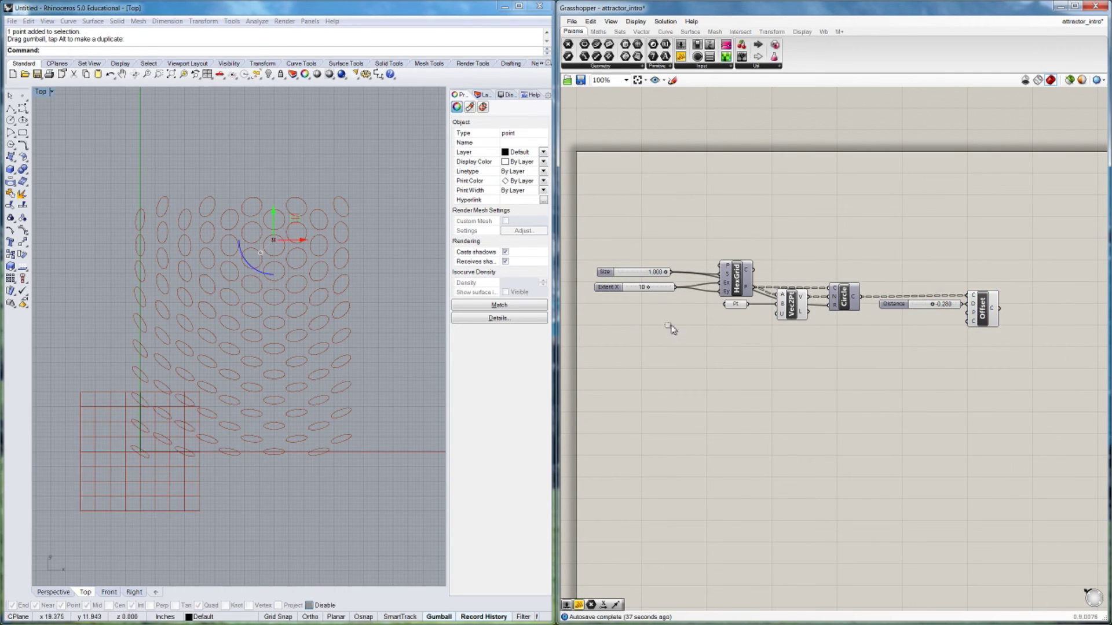
{"action": "left_click_drag", "start_coordinate": [678, 337], "coordinate": [600, 246]}
{"action": "left_click_drag", "start_coordinate": [656, 288], "coordinate": [658, 296]}
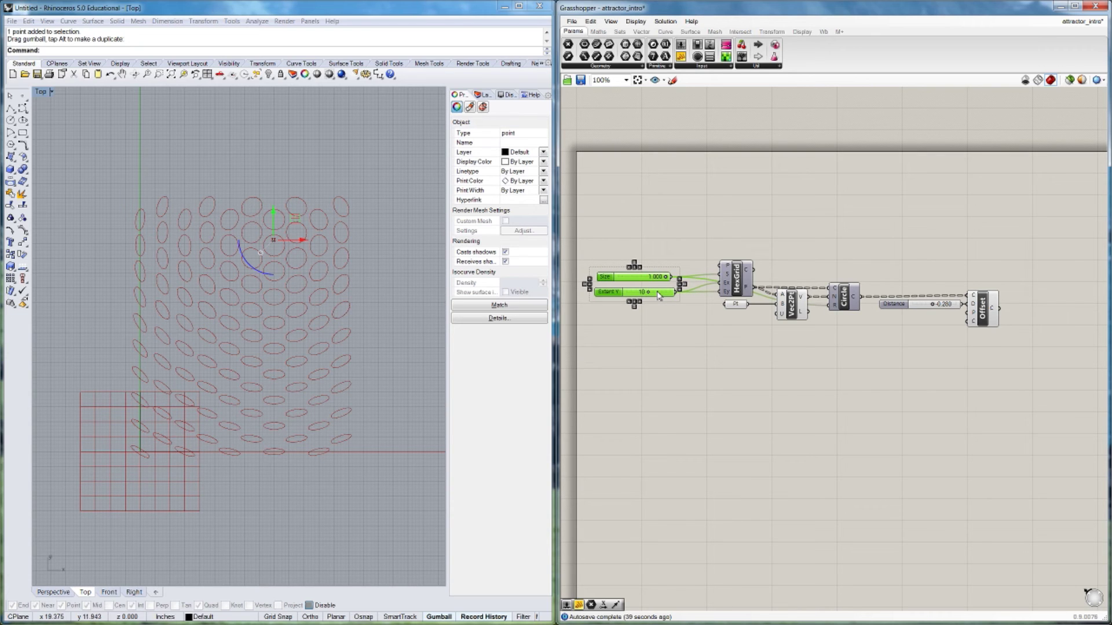
{"action": "left_click_drag", "start_coordinate": [1045, 375], "coordinate": [822, 260]}
{"action": "left_click", "coordinate": [914, 249]}
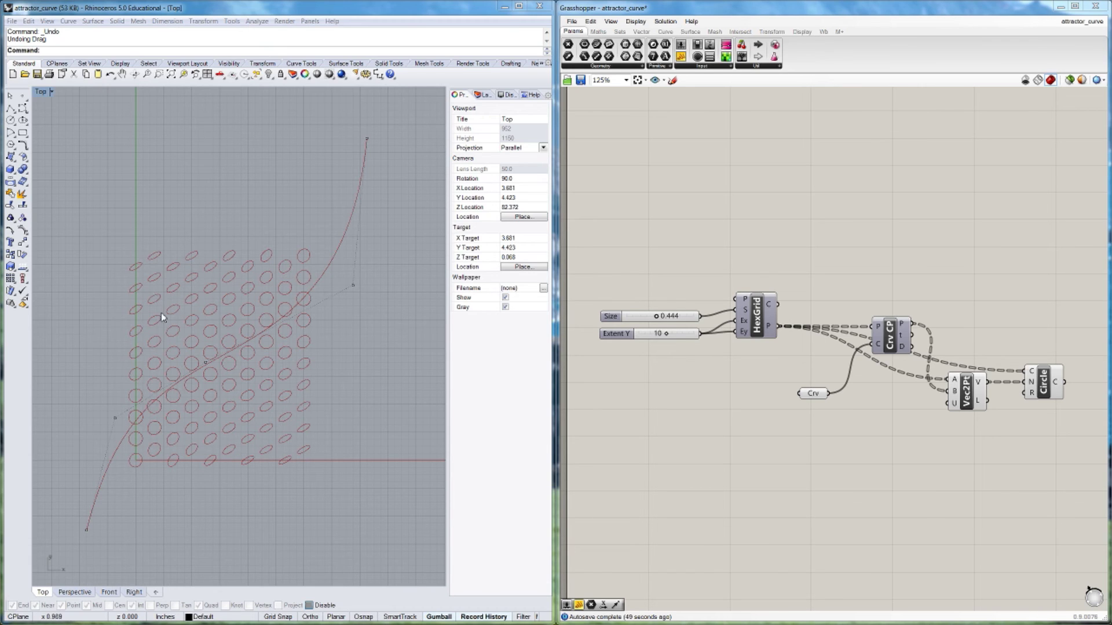
{"action": "left_click", "coordinate": [971, 400]}
{"action": "left_click", "coordinate": [1046, 385]}
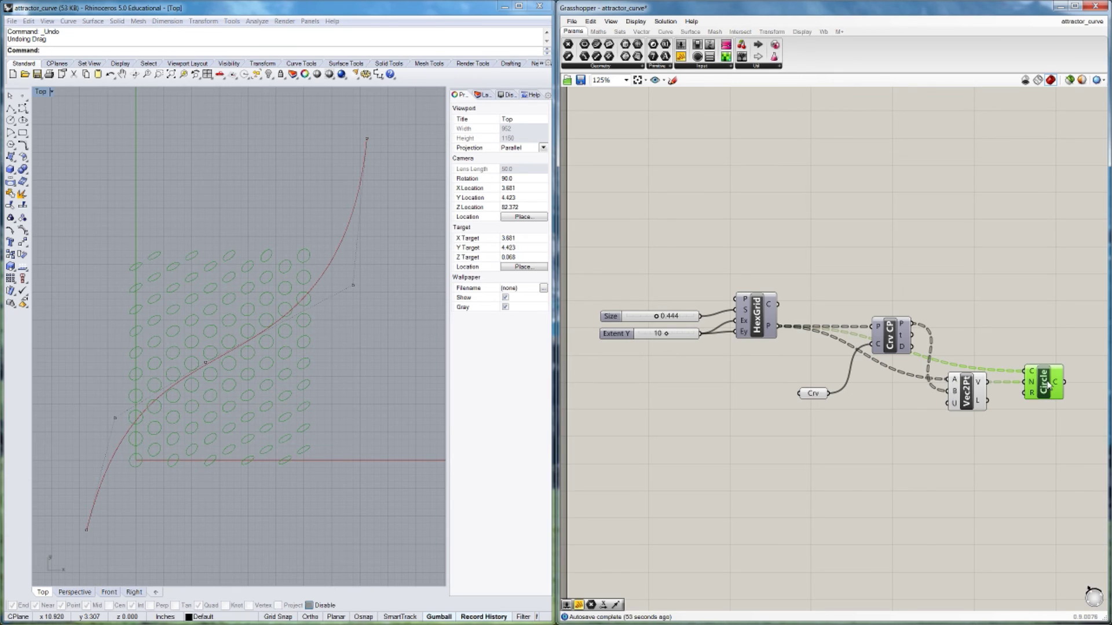
{"action": "left_click_drag", "start_coordinate": [899, 445], "coordinate": [797, 295]}
{"action": "left_click", "coordinate": [898, 268]}
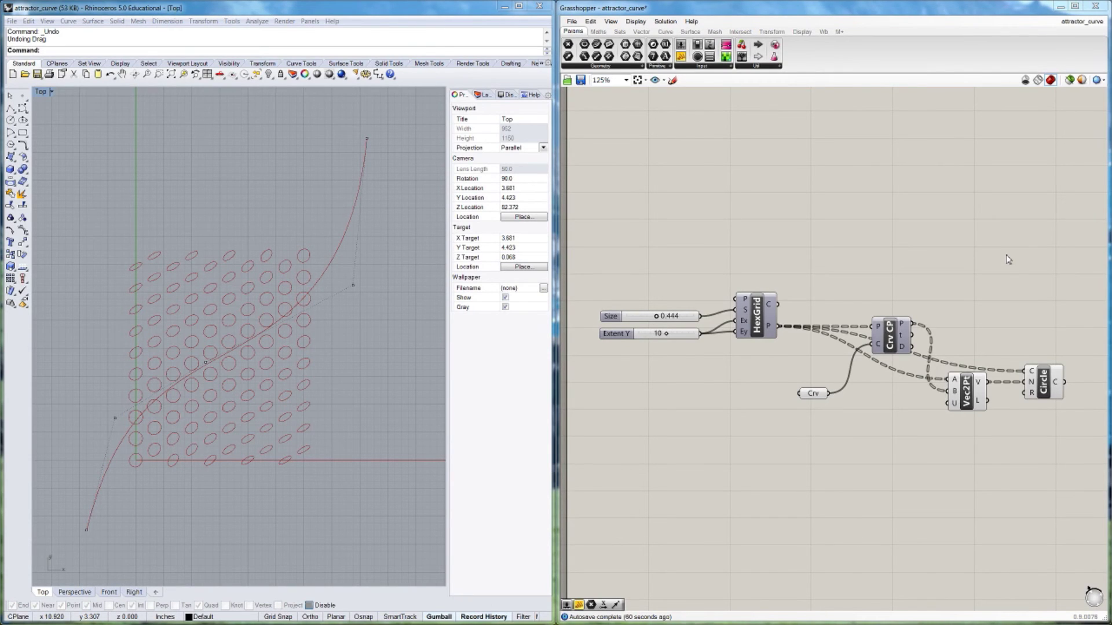
- Turn off the preview of the Circle component in the lower, normal-based curve attractor definition
{"action": "scroll", "coordinate": [1008, 260], "scroll_direction": "down", "scroll_amount": 1}
{"action": "scroll", "coordinate": [999, 268], "scroll_direction": "down", "scroll_amount": 3}
{"action": "right_click_drag", "start_coordinate": [983, 273], "coordinate": [742, 399]}
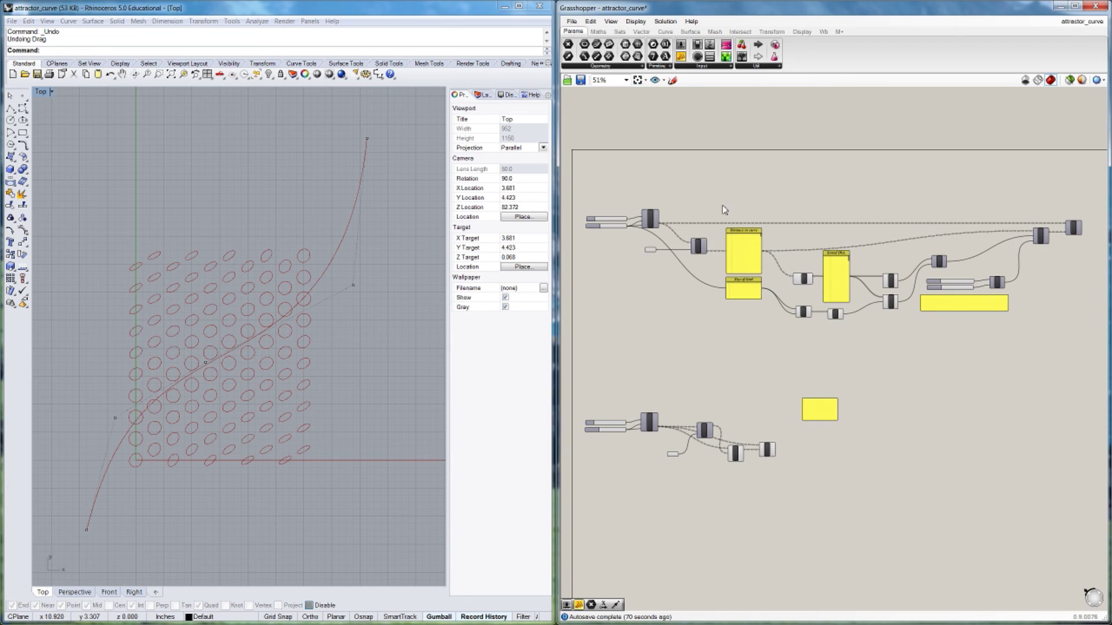
{"action": "scroll", "coordinate": [766, 412], "scroll_direction": "up", "scroll_amount": 3}
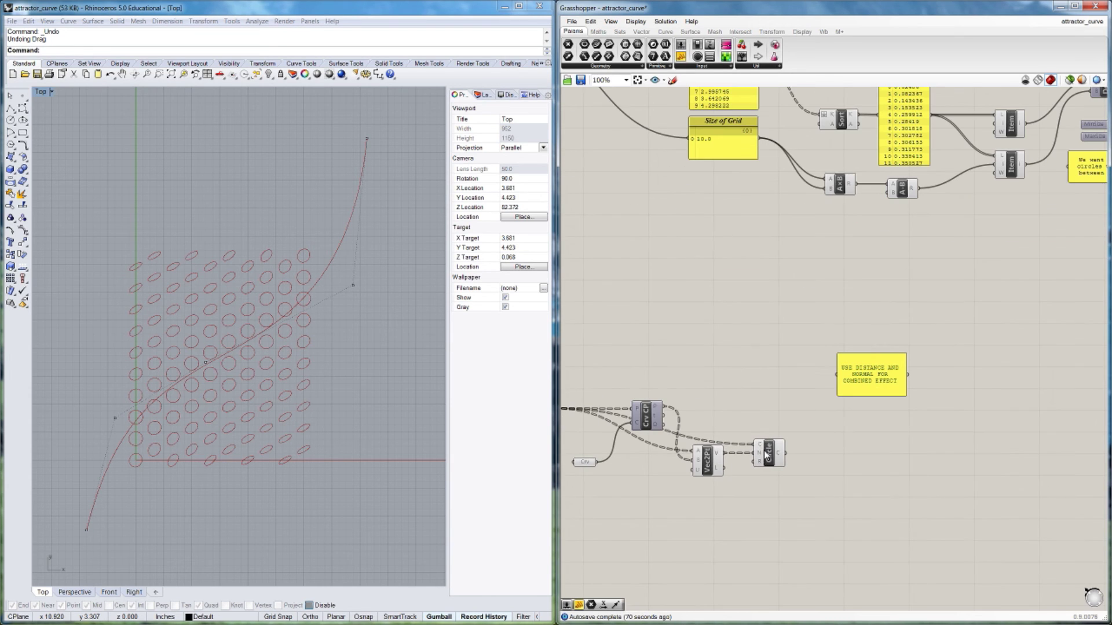
{"action": "right_click", "coordinate": [769, 455]}
{"action": "left_click", "coordinate": [789, 480]}
- Turn on the preview of the upper definition's Circle component fed by ReMap and inspect its distance-scaled circles in the Top viewport
{"action": "right_click_drag", "start_coordinate": [956, 295], "coordinate": [687, 477]}
{"action": "right_click_drag", "start_coordinate": [865, 266], "coordinate": [652, 383]}
{"action": "right_click", "coordinate": [779, 271]}
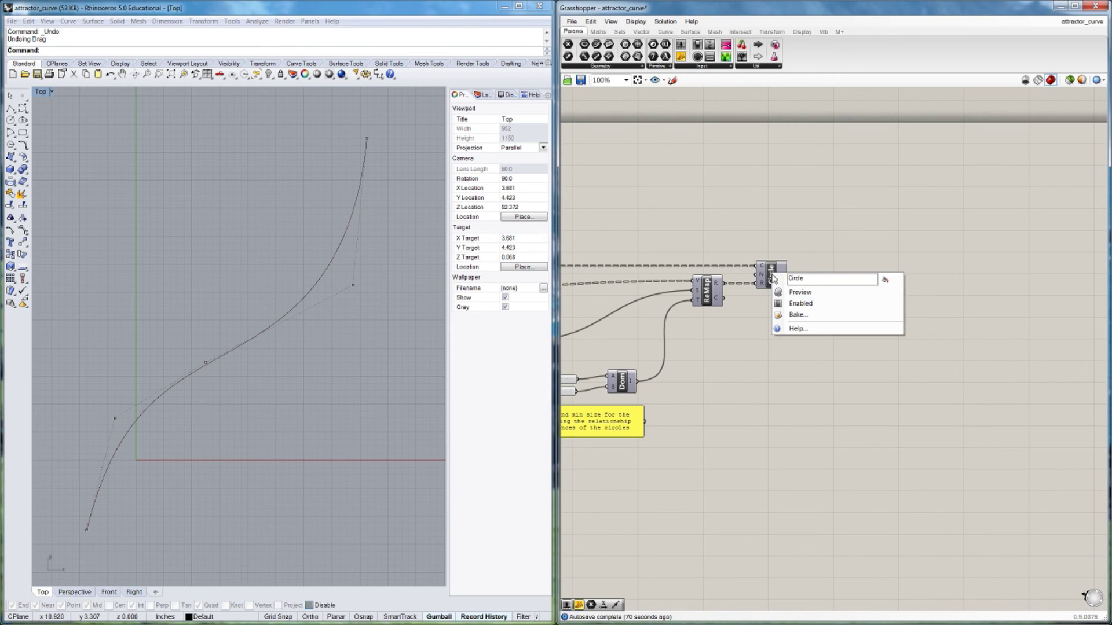
{"action": "left_click", "coordinate": [791, 294]}
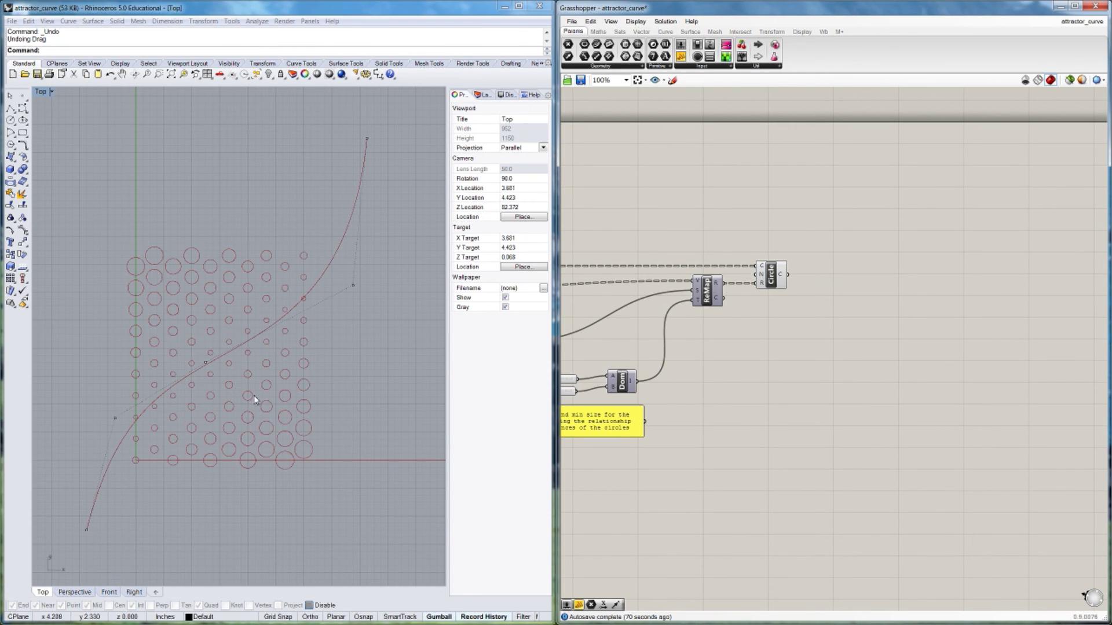
{"action": "right_click_drag", "start_coordinate": [253, 397], "coordinate": [276, 387]}
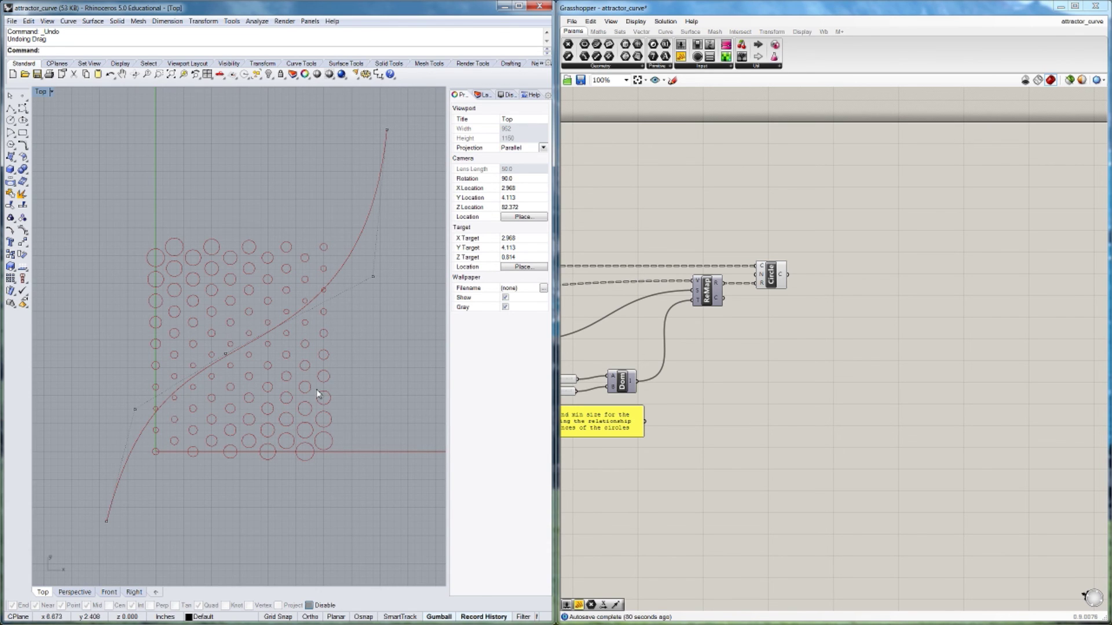
- Connect the ReMap output of the upper definition to the radius input of the lower definition's Circle component
{"action": "right_click_drag", "start_coordinate": [668, 386], "coordinate": [788, 355]}
{"action": "right_click_drag", "start_coordinate": [651, 479], "coordinate": [822, 342]}
{"action": "right_click_drag", "start_coordinate": [675, 446], "coordinate": [818, 400]}
{"action": "scroll", "coordinate": [695, 440], "scroll_direction": "up", "scroll_amount": 3}
{"action": "scroll", "coordinate": [729, 396], "scroll_direction": "down", "scroll_amount": 5}
{"action": "right_click_drag", "start_coordinate": [839, 326], "coordinate": [805, 355]}
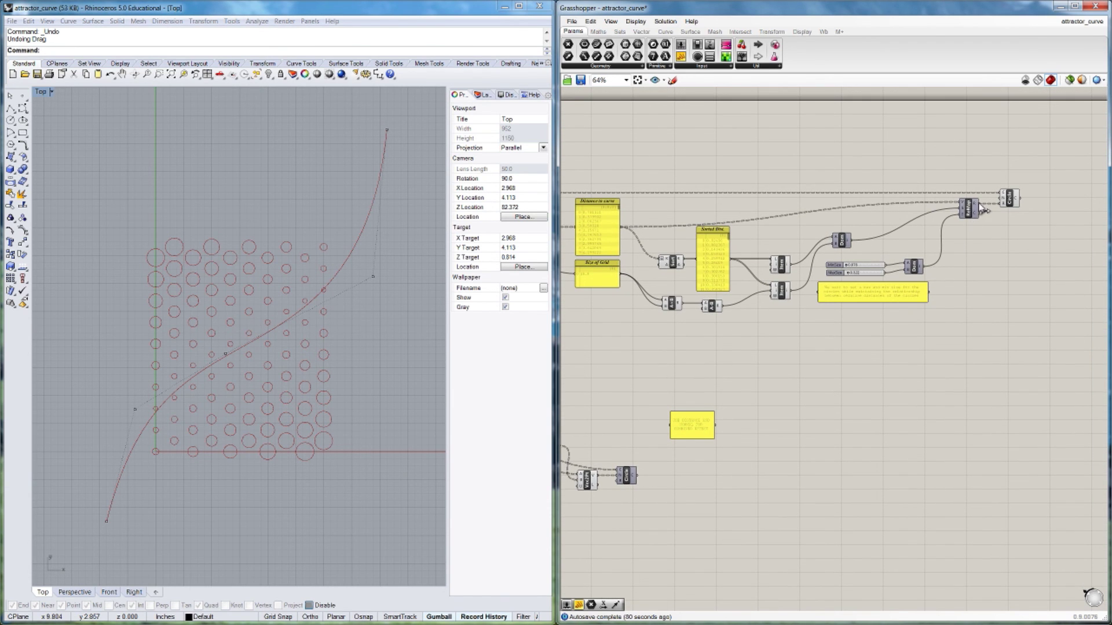
{"action": "left_click_drag", "start_coordinate": [983, 210], "coordinate": [615, 484]}
- Turn off the upper Circle component's preview and turn on the lower Circle component's preview to display the combined distance and normal effect
{"action": "right_click", "coordinate": [1008, 202]}
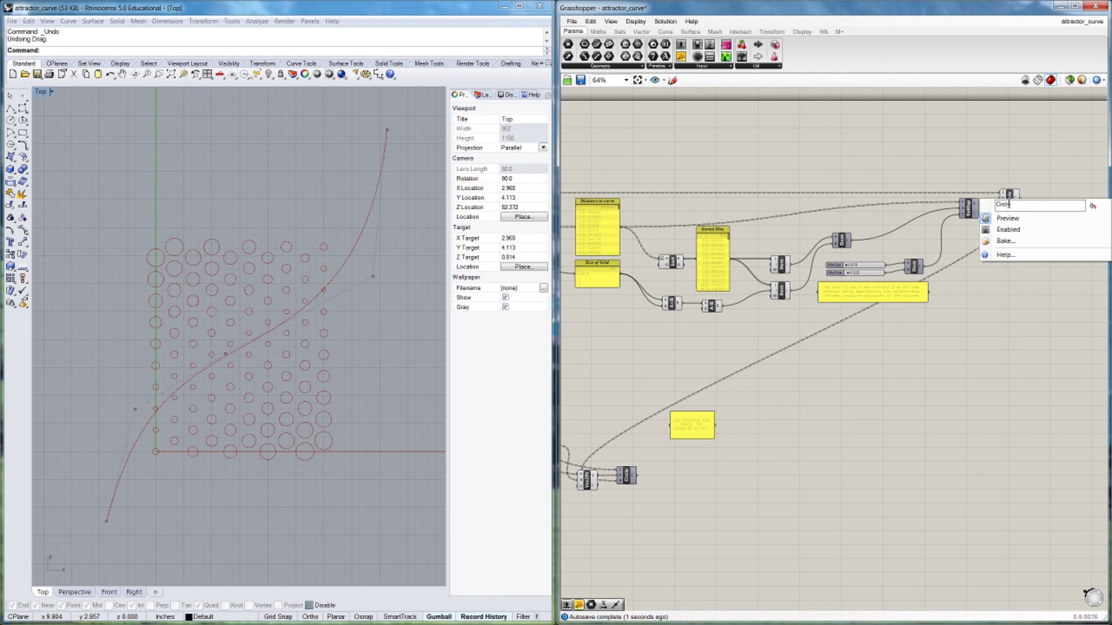
{"action": "left_click", "coordinate": [1014, 220]}
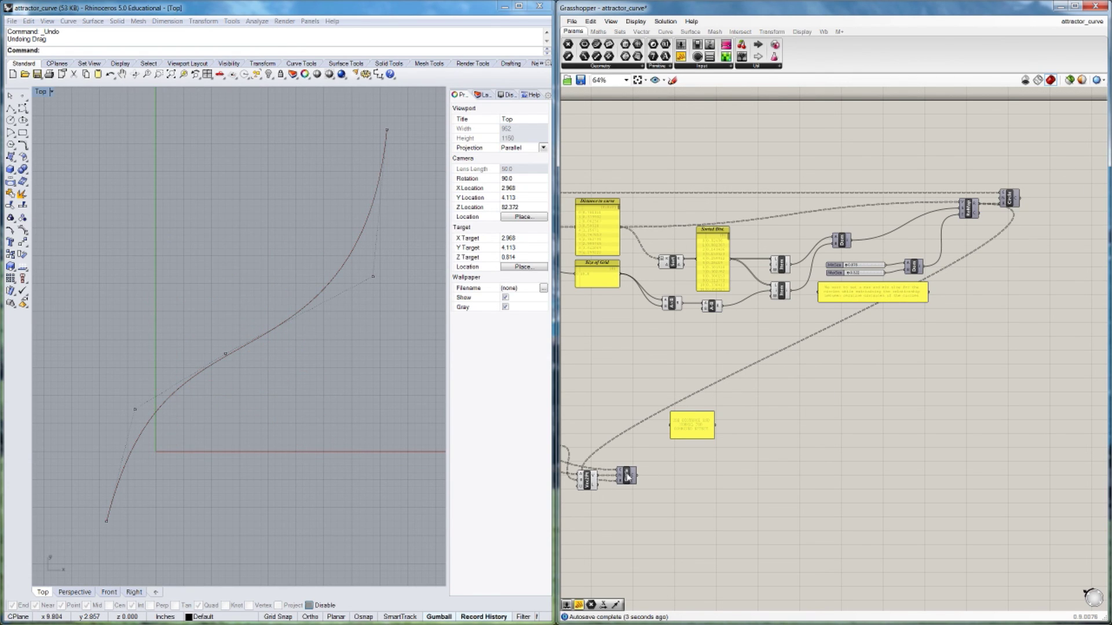
{"action": "right_click", "coordinate": [626, 475]}
{"action": "left_click", "coordinate": [653, 495]}
{"action": "scroll", "coordinate": [268, 374], "scroll_direction": "up", "scroll_amount": 3}
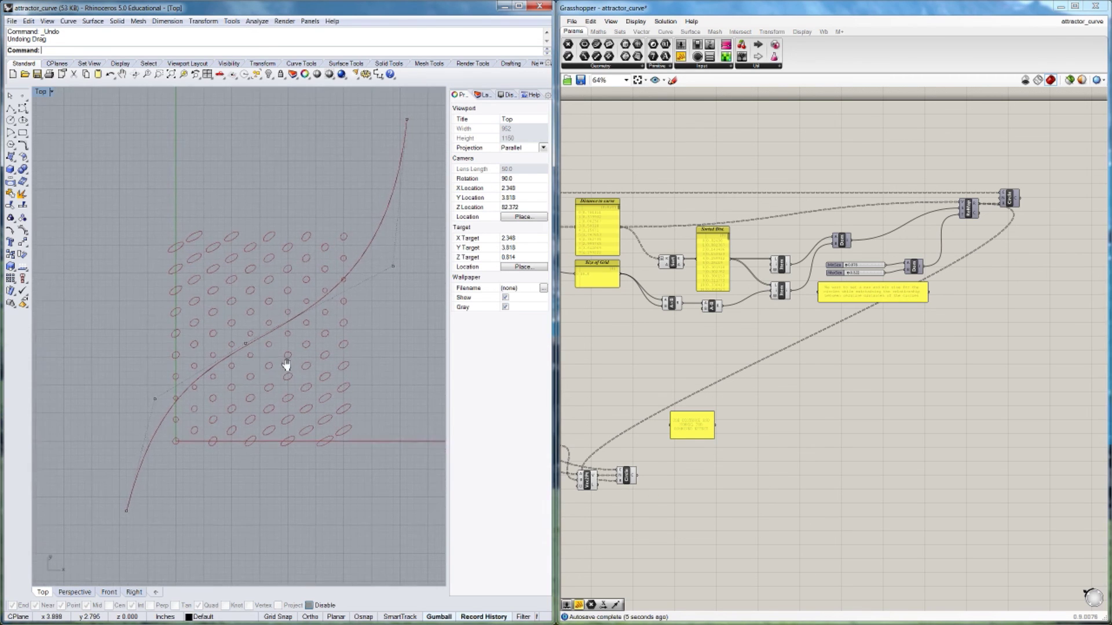
{"action": "right_click_drag", "start_coordinate": [257, 338], "coordinate": [259, 336]}
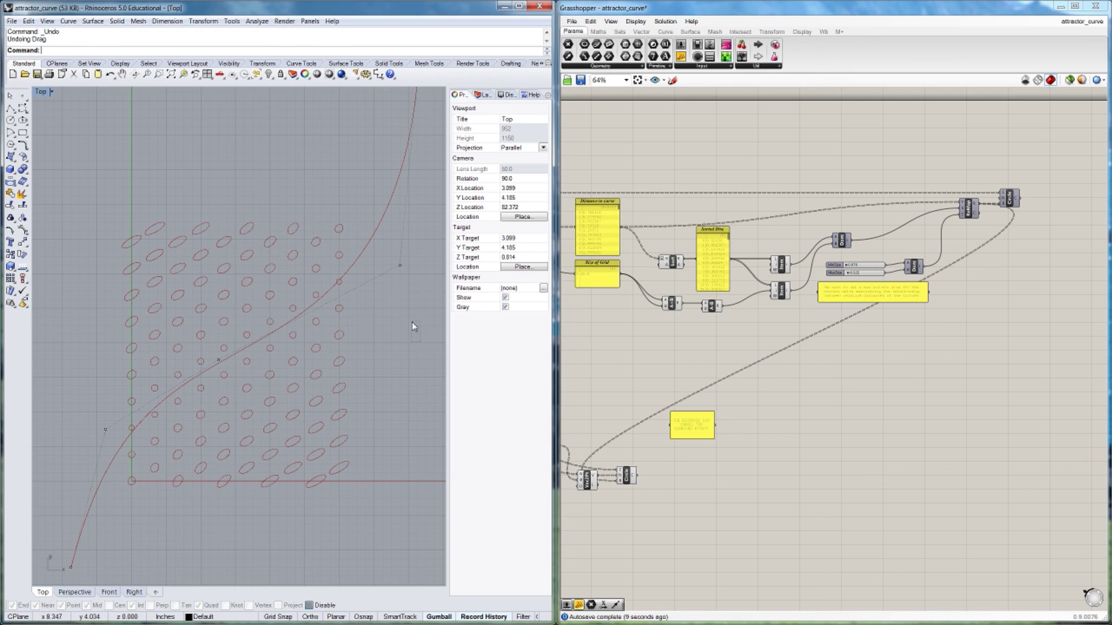
- Try shifting the attractor curve up and left over the grid to check how the circles respond, and undo the shift
{"action": "left_click", "coordinate": [219, 360]}
{"action": "left_click_drag", "start_coordinate": [218, 360], "coordinate": [110, 242]}
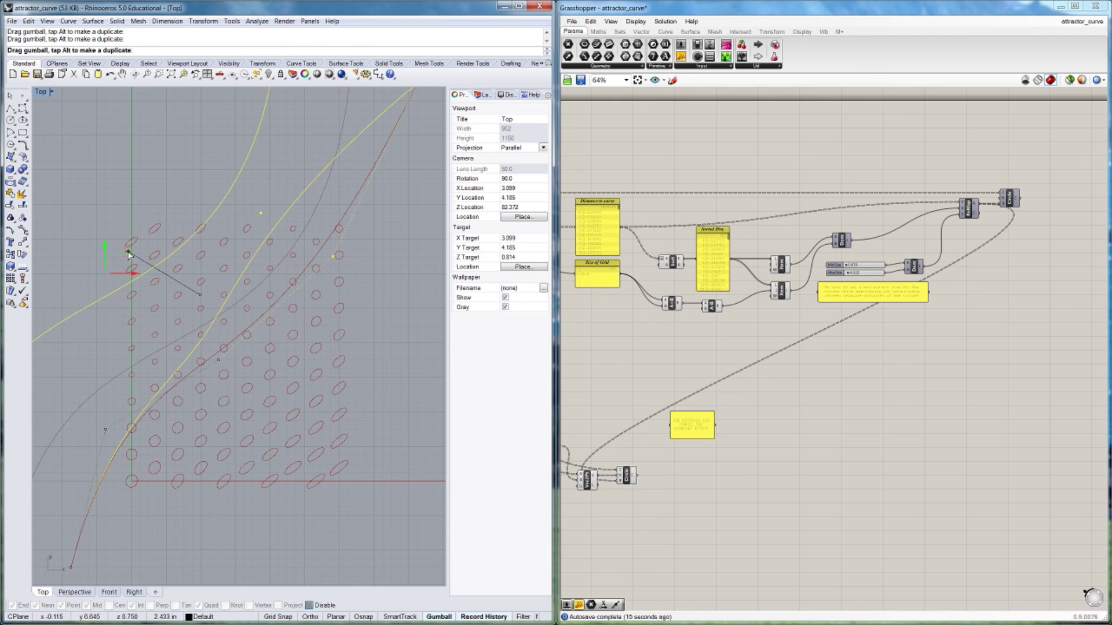
{"action": "left_click", "coordinate": [387, 319]}
{"action": "scroll", "coordinate": [376, 358], "scroll_direction": "down", "scroll_amount": 3}
{"action": "right_click_drag", "start_coordinate": [376, 360], "coordinate": [373, 353]}
{"action": "key", "text": "ctrl+z"}
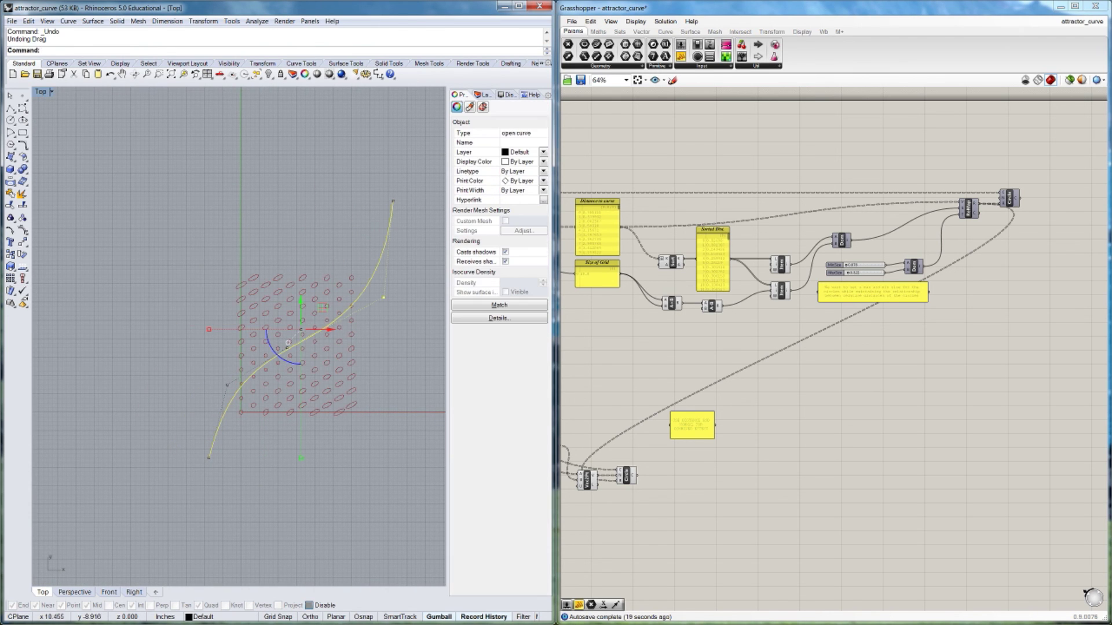